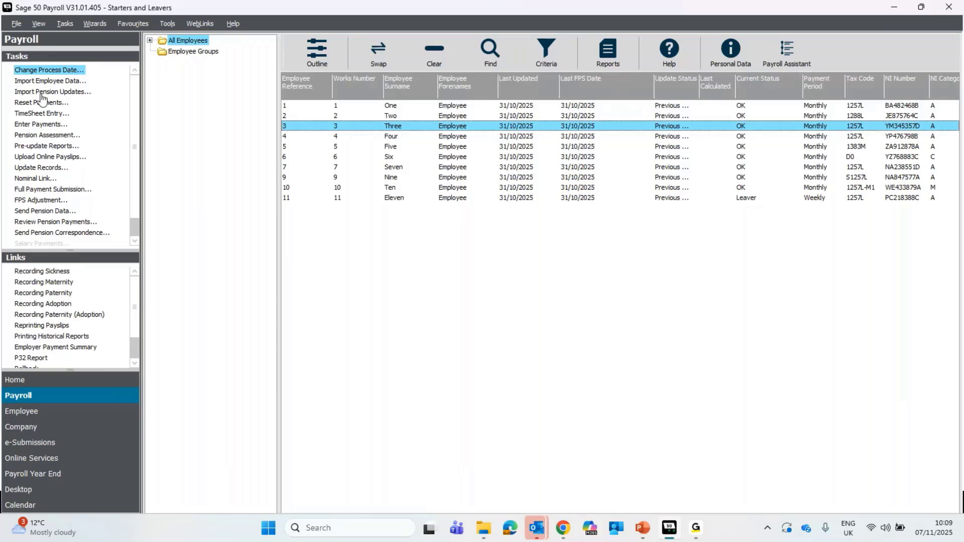
- Change the payroll process date to 15/11/2025
left_click(43, 73)
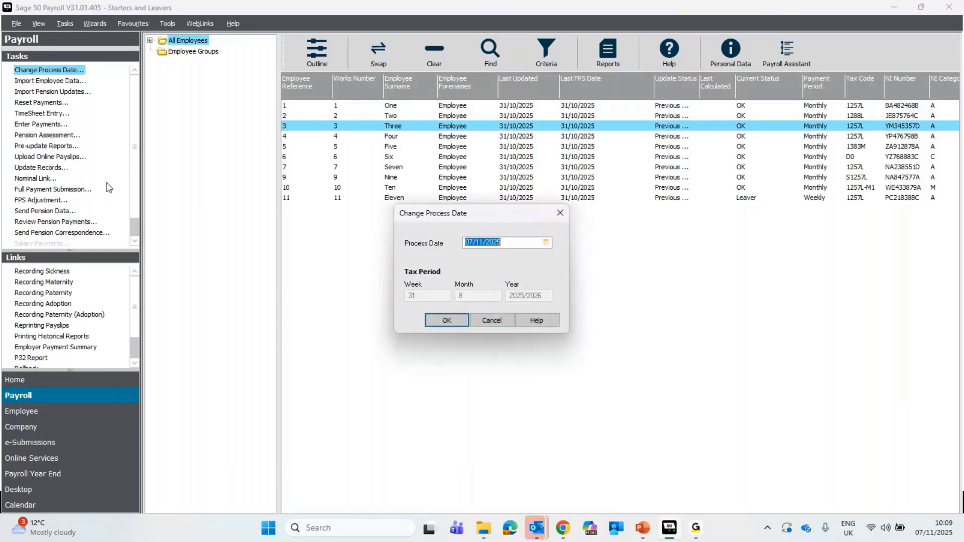
type("15/11/2025")
key("Return")
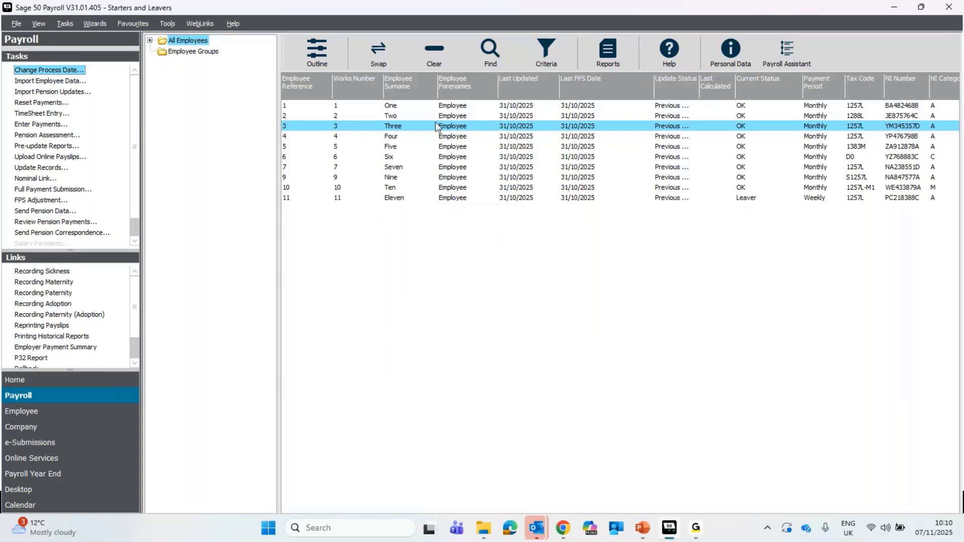
- Open payment entry for the selected employee 3, running the legislation update check first
left_click(41, 124)
left_click(515, 329)
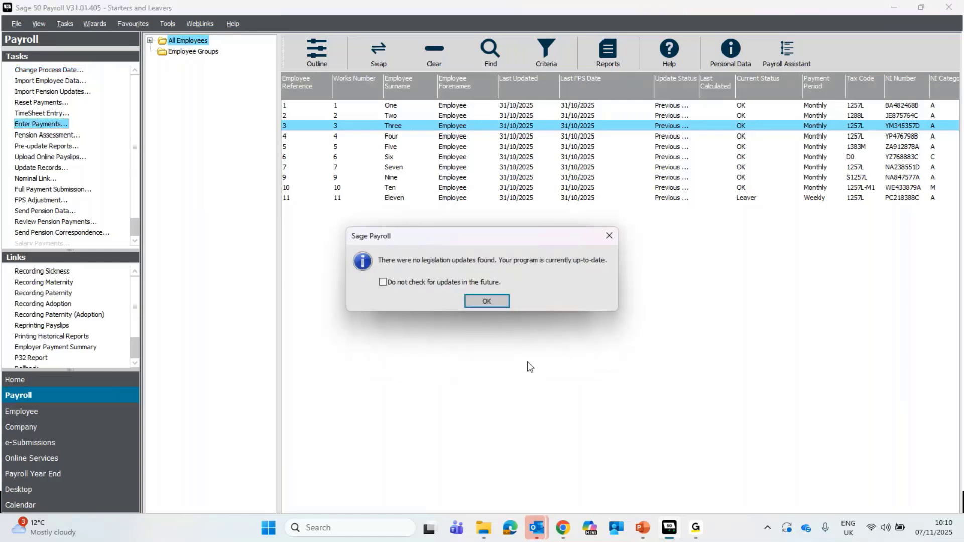
left_click(491, 302)
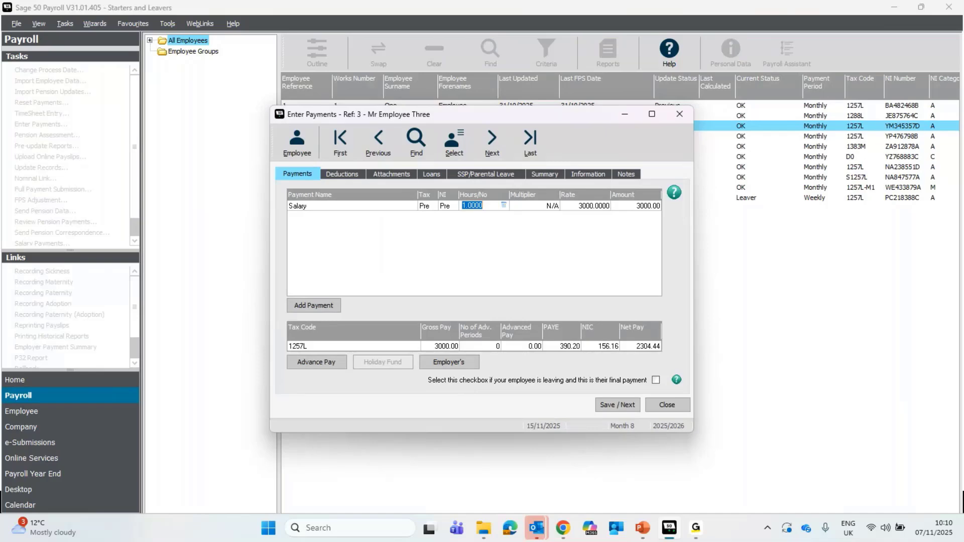
- Flag employee 3 as leaving with this as their final payment and acknowledge the leaver notices
left_click(653, 382)
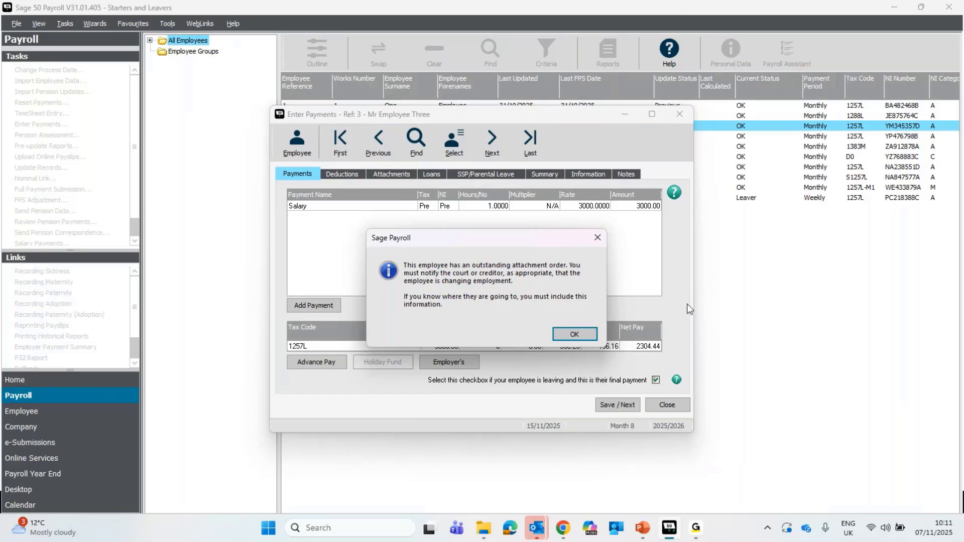
left_click(591, 335)
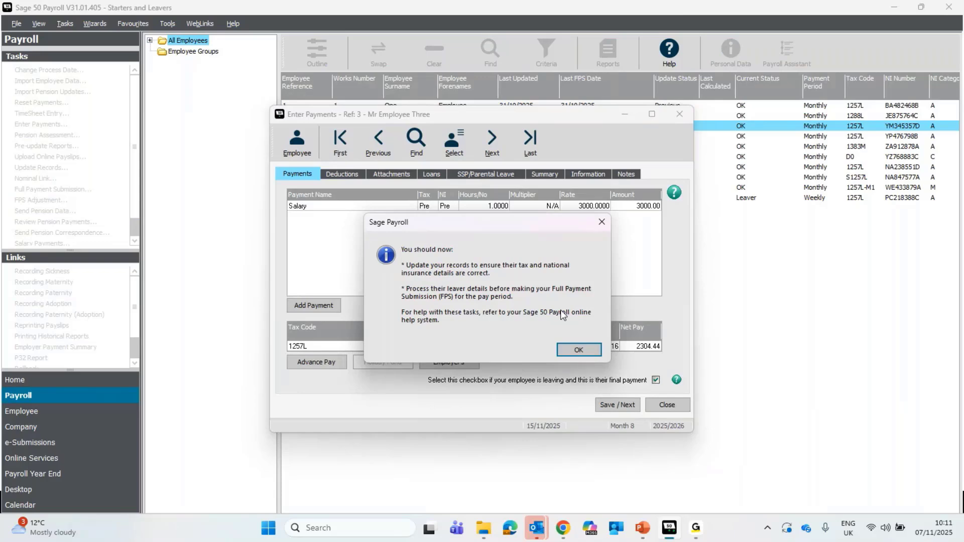
left_click(566, 350)
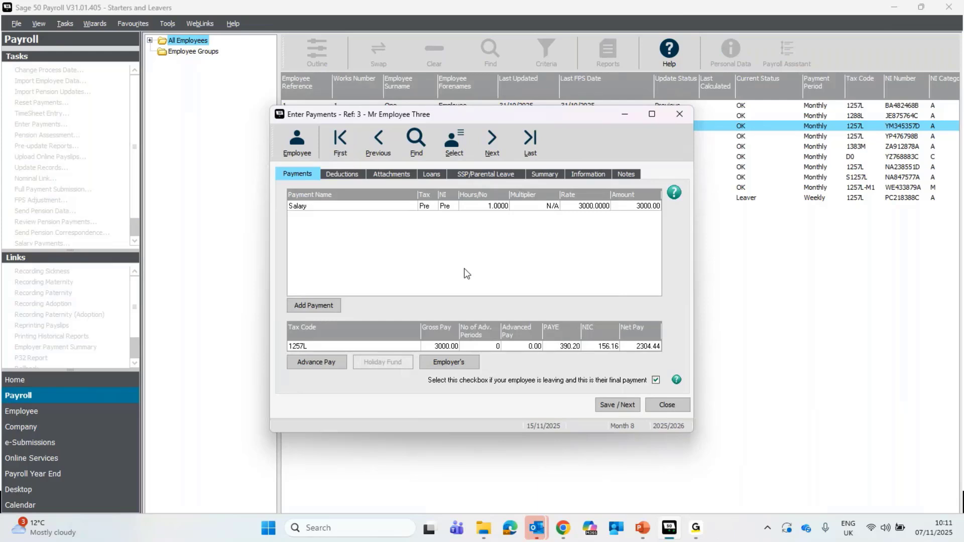
- Prorate the Salary payment by calculating its Hours/No as 10 divided by 20, giving 0.5
left_click(502, 208)
left_click(504, 207)
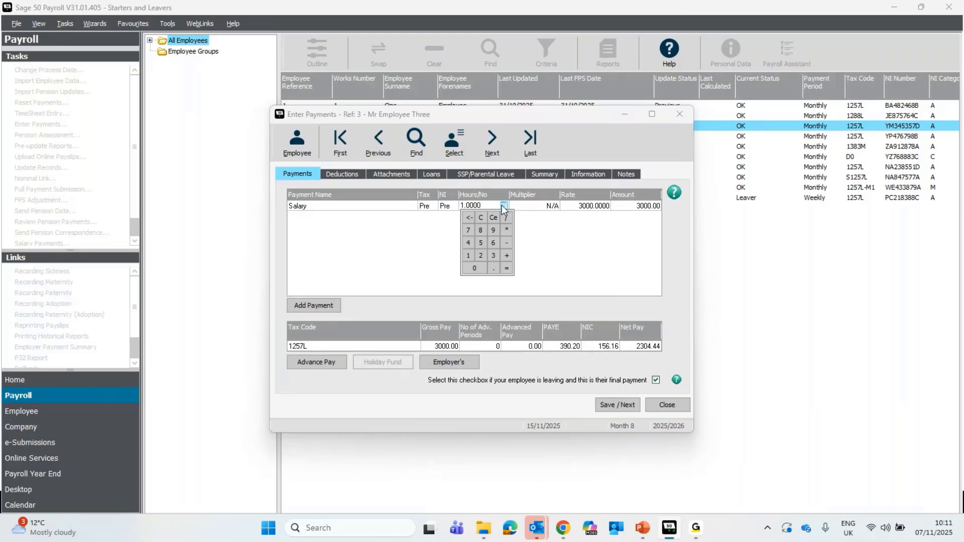
left_click(469, 257)
left_click(472, 267)
left_click(510, 214)
left_click(480, 256)
left_click(478, 267)
left_click(507, 268)
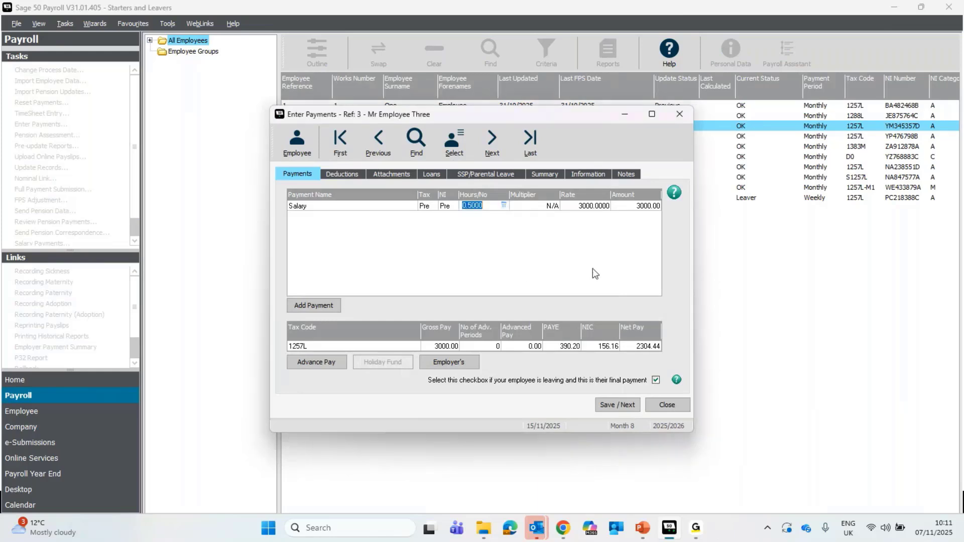
left_click(568, 206)
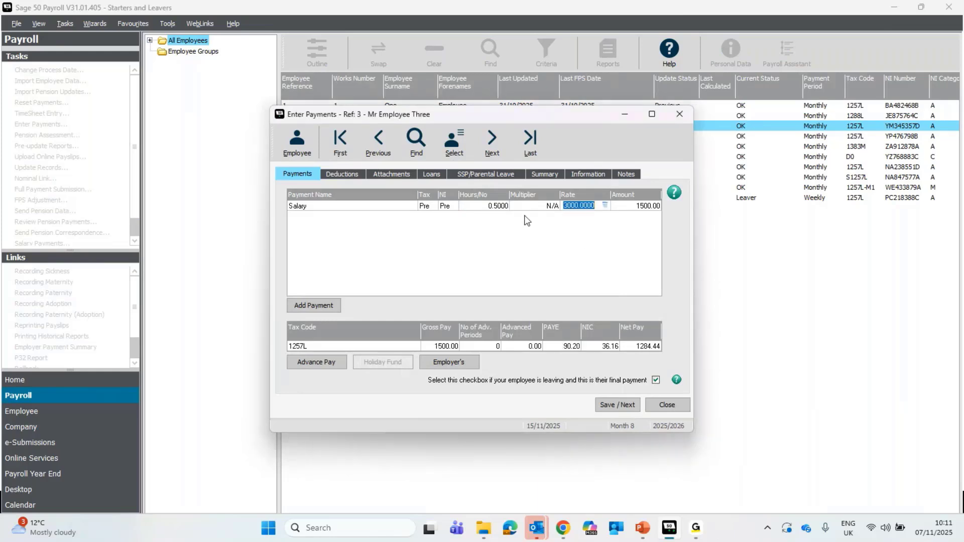
key("shift+Tab")
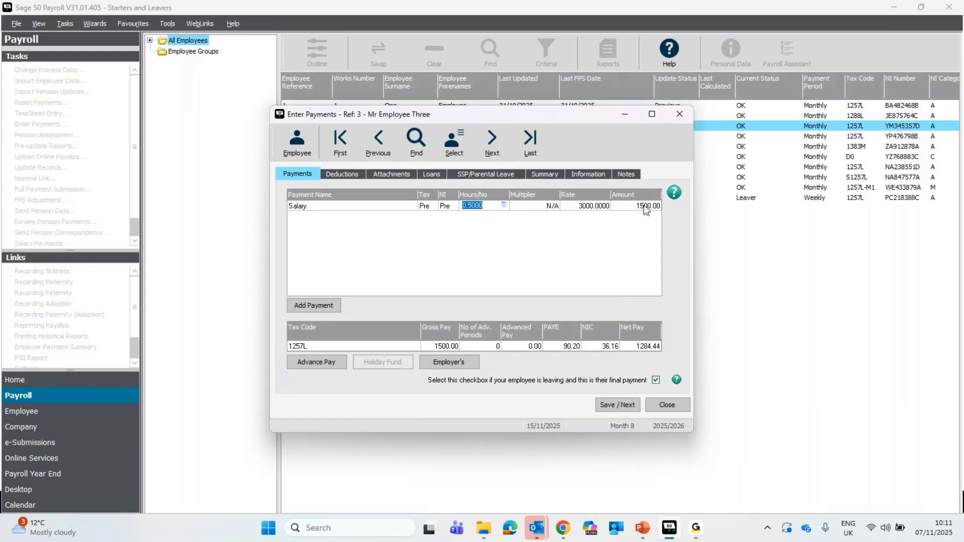
left_click(504, 205)
left_click(587, 247)
- Add the Basic pay element to employee 3's payments and enter 5 hours for it
left_click(332, 308)
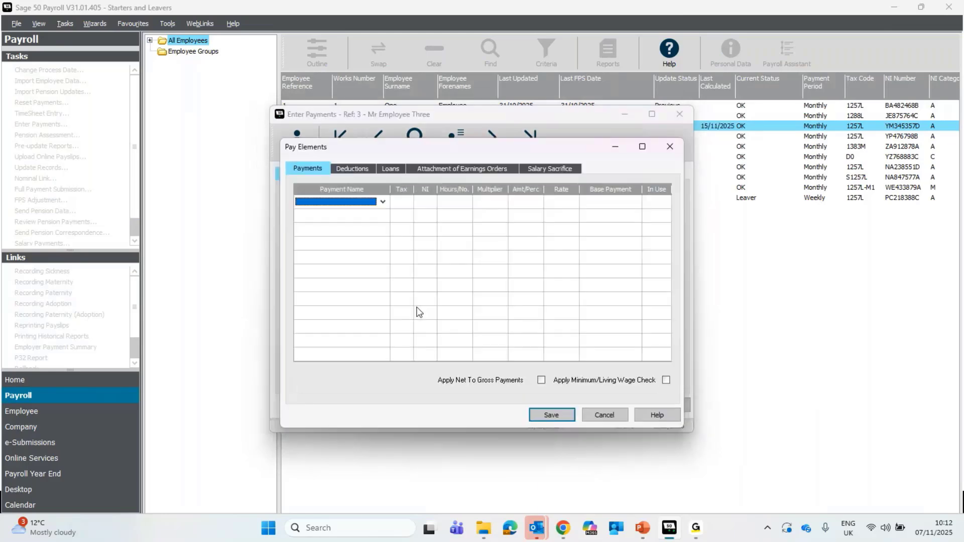
left_click(382, 202)
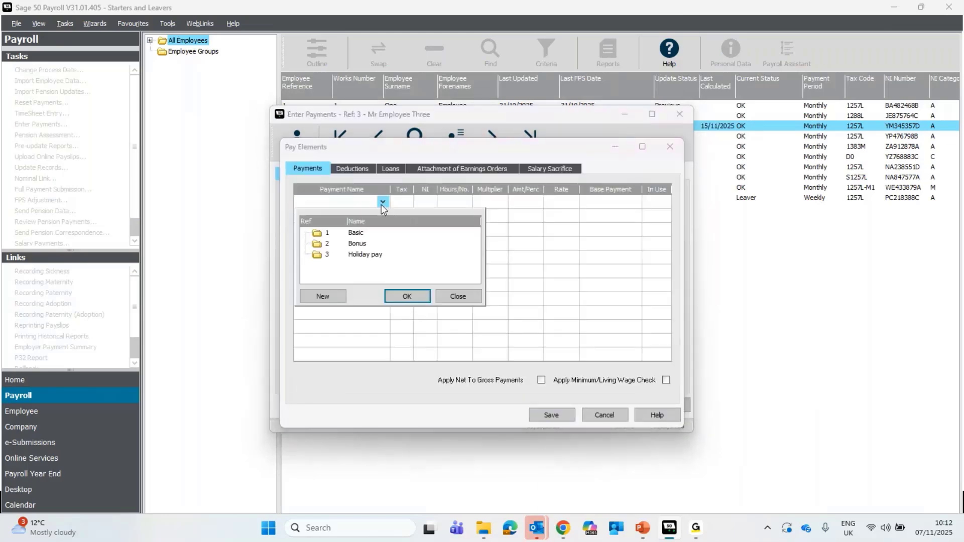
left_click(355, 235)
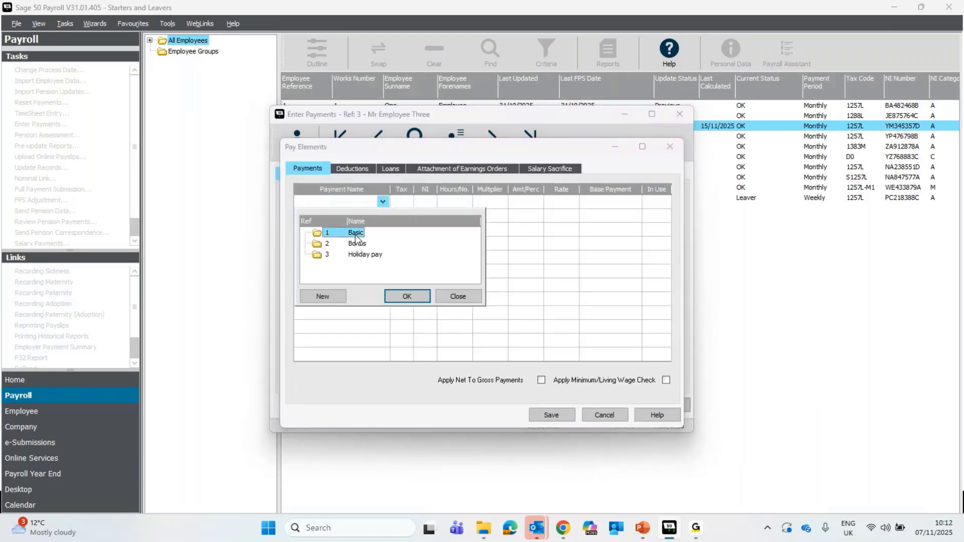
left_click(418, 296)
left_click(562, 411)
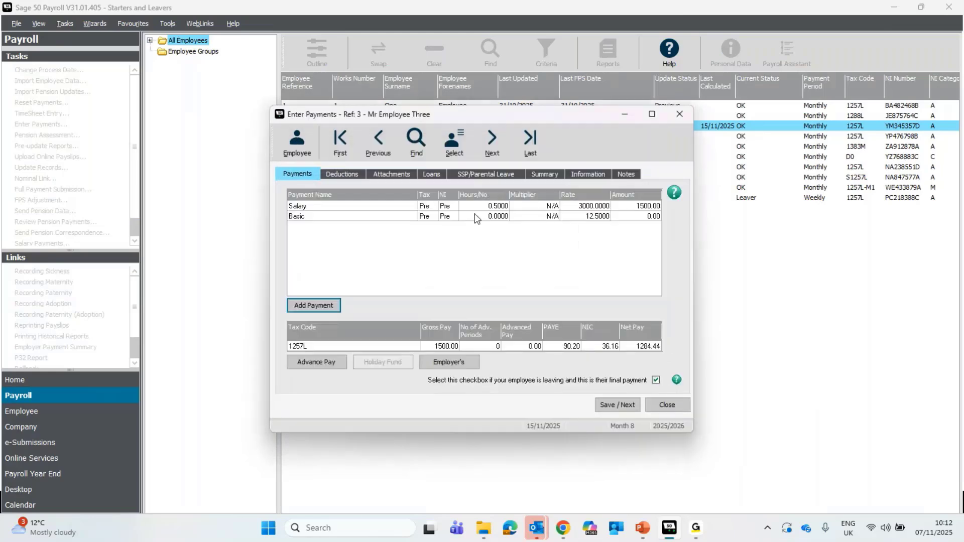
left_click(477, 217)
type("5")
left_click(586, 218)
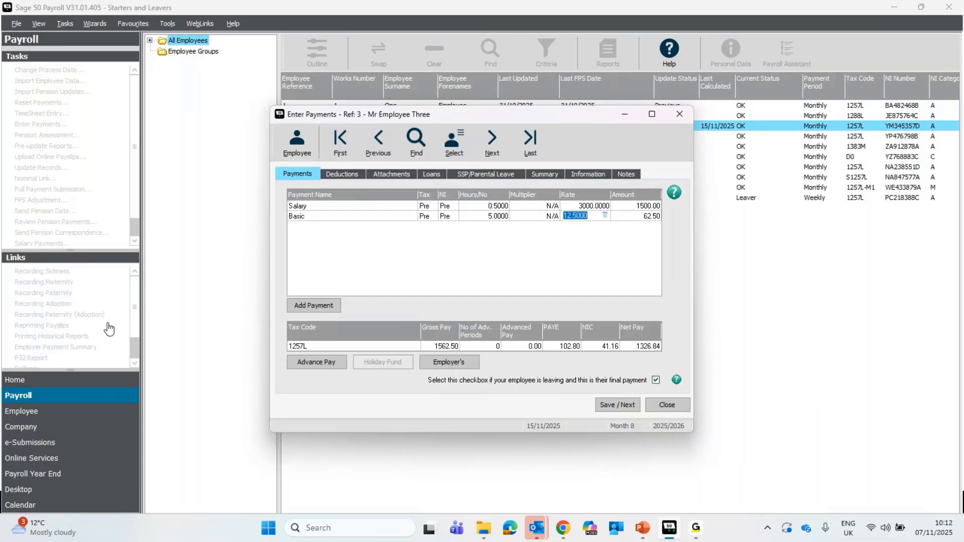
left_click(333, 306)
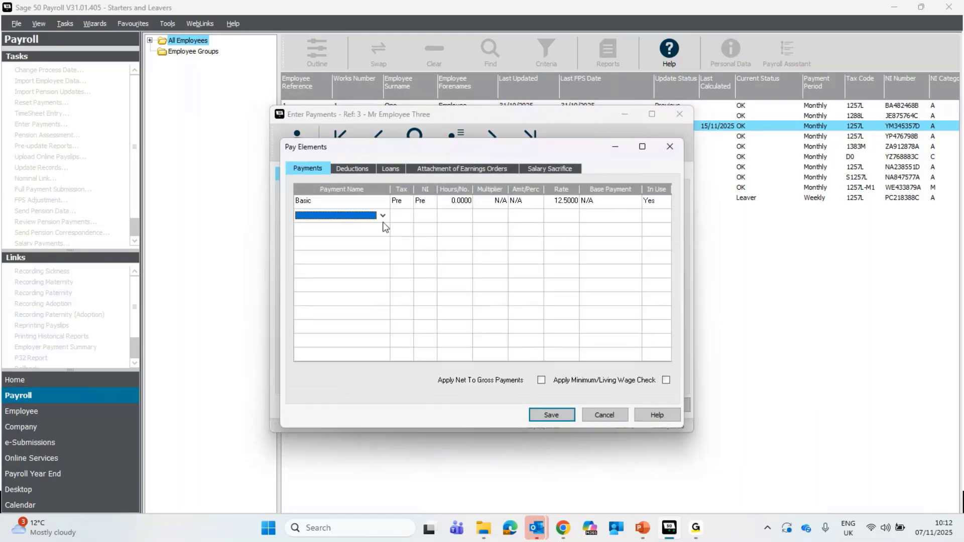
left_click(382, 216)
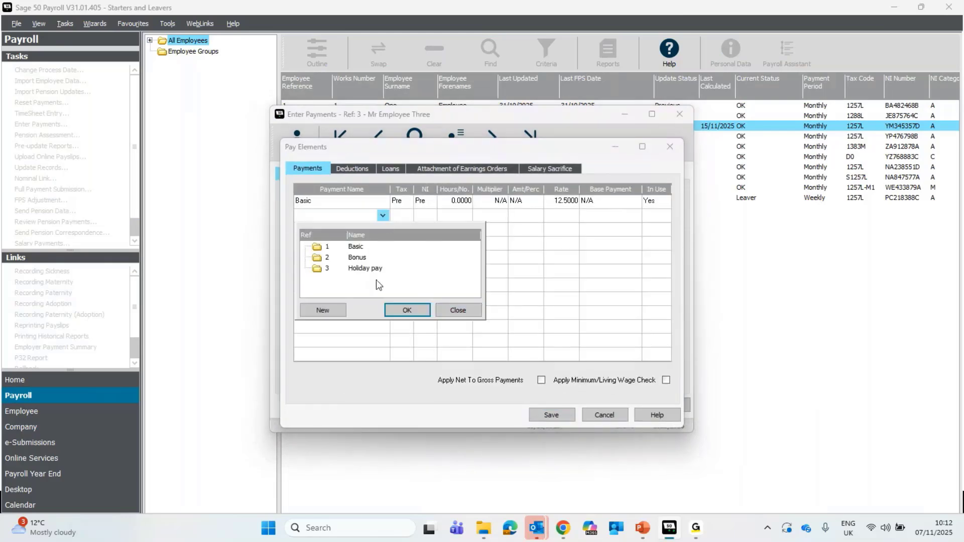
left_click(460, 312)
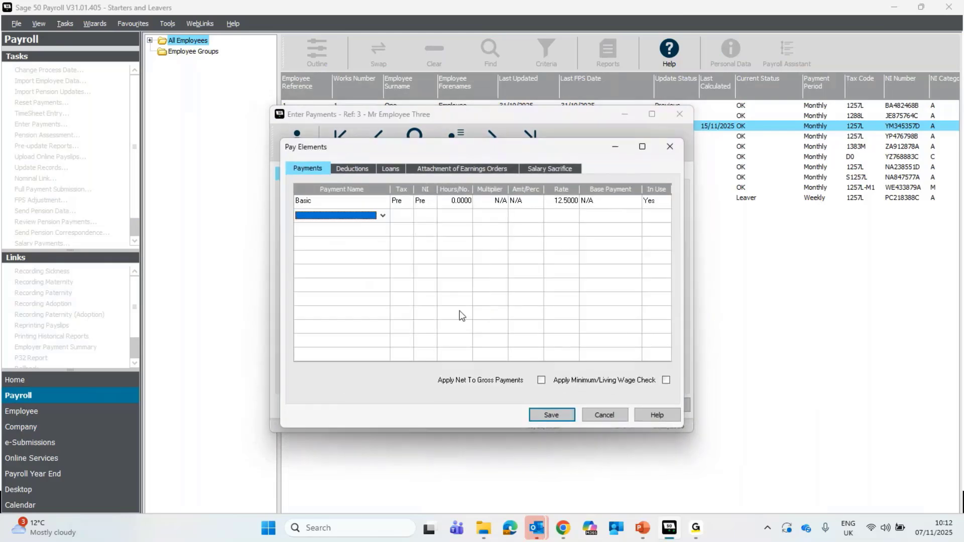
left_click(615, 414)
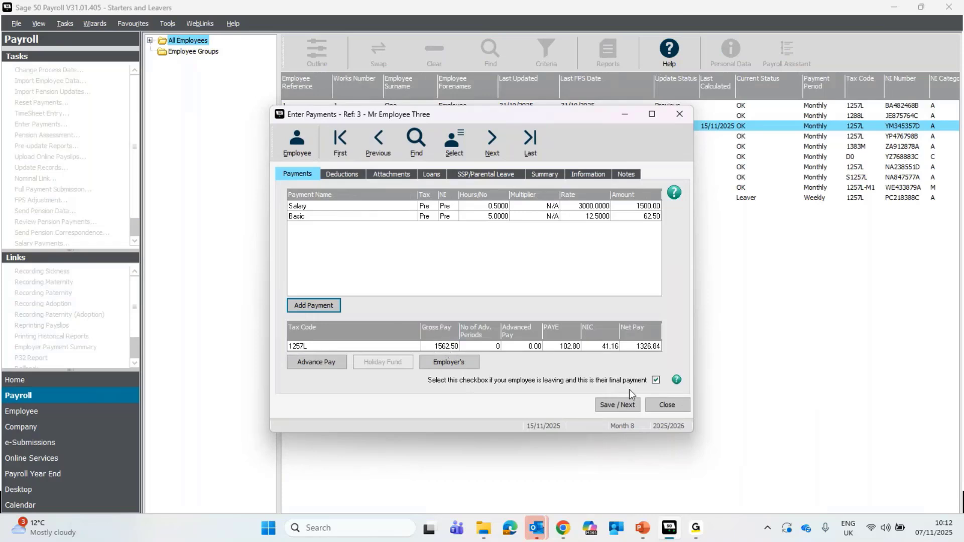
- Save employee 3's final payment and close the payment entry window
left_click(620, 404)
left_click(680, 114)
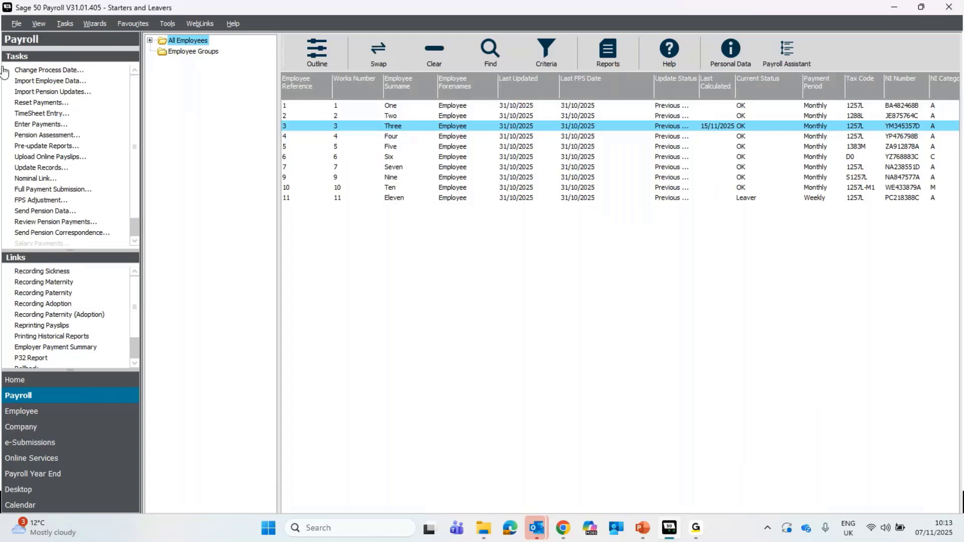
- Update the payroll records for employee 3 through the Update Records wizard, continuing past the pre-update reports
left_click(47, 168)
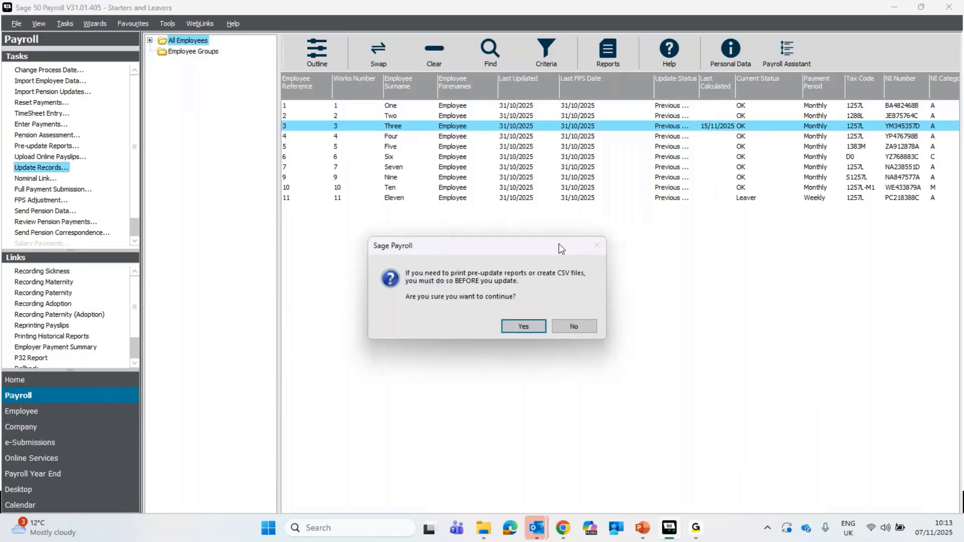
left_click(526, 325)
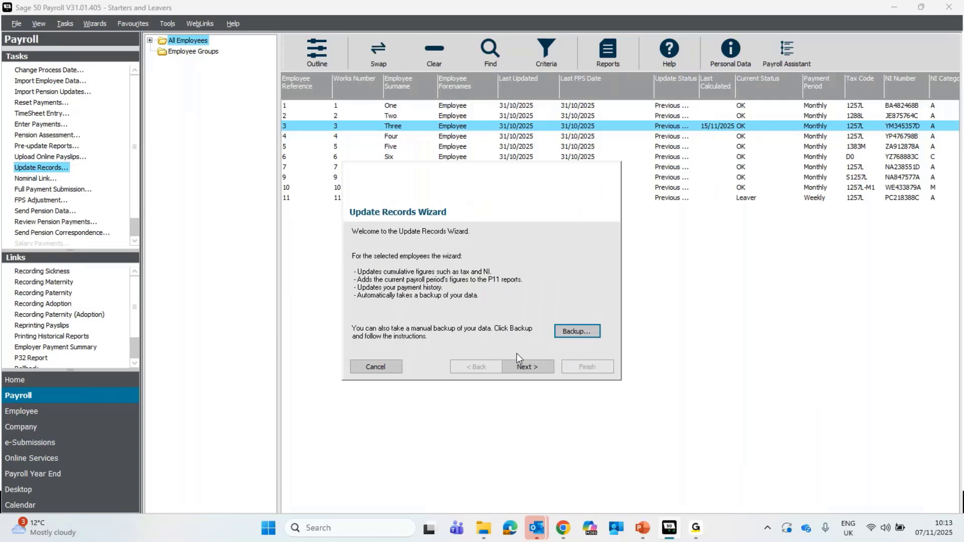
left_click(517, 371)
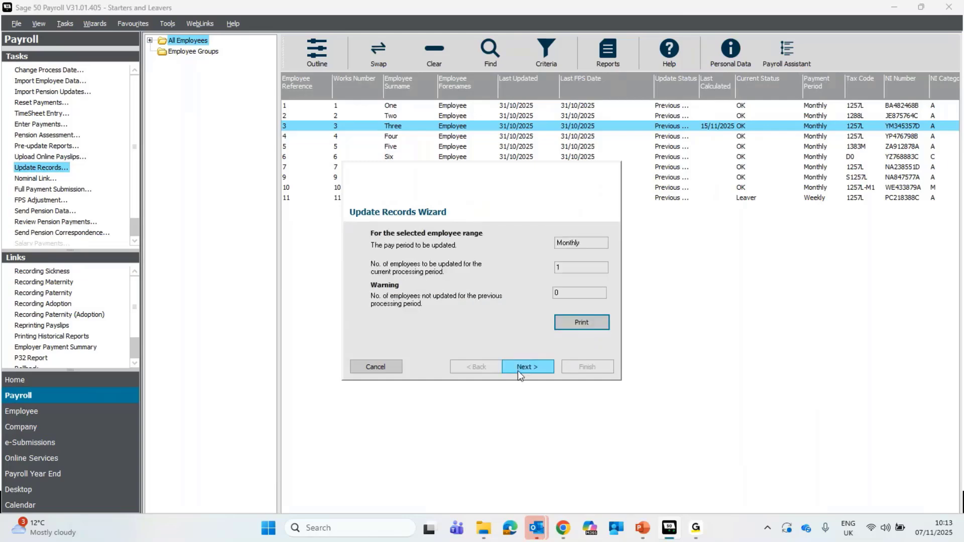
left_click(521, 372)
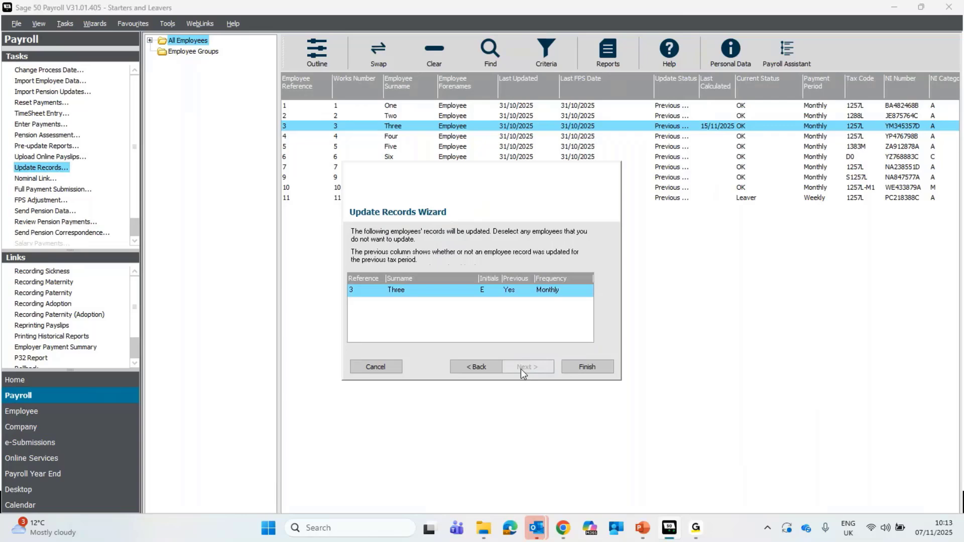
left_click(585, 367)
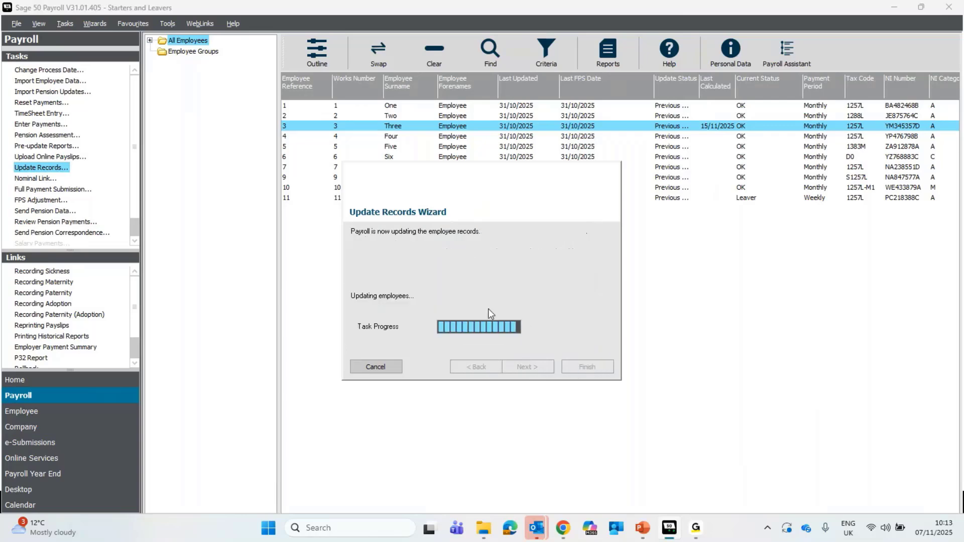
left_click(587, 324)
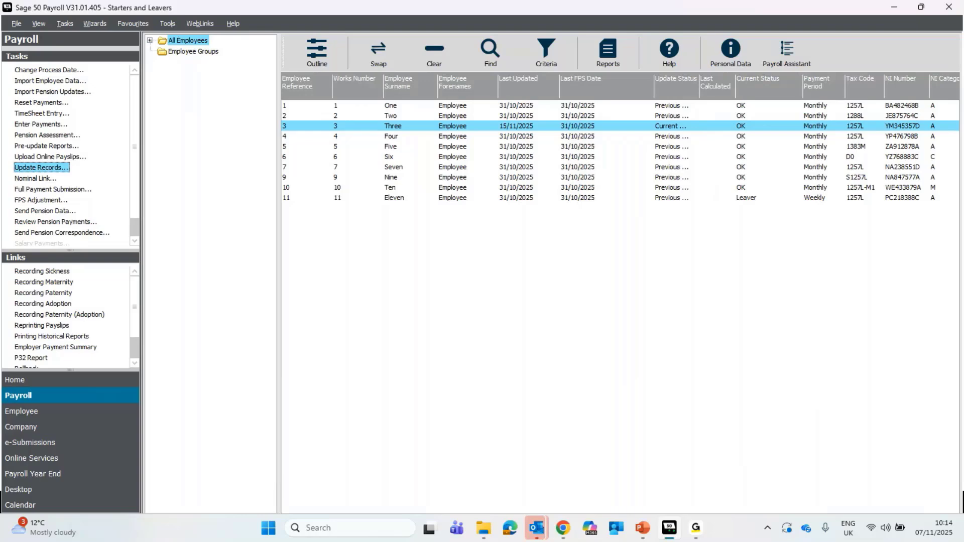
- Deselect employee 3 and select employees 1 and 4 in the employee list
left_click(454, 131)
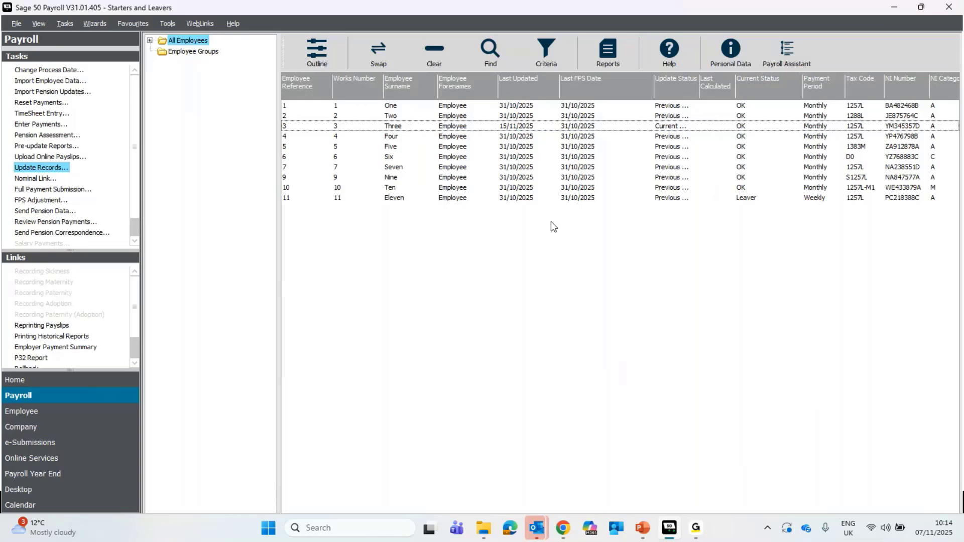
left_click(468, 108)
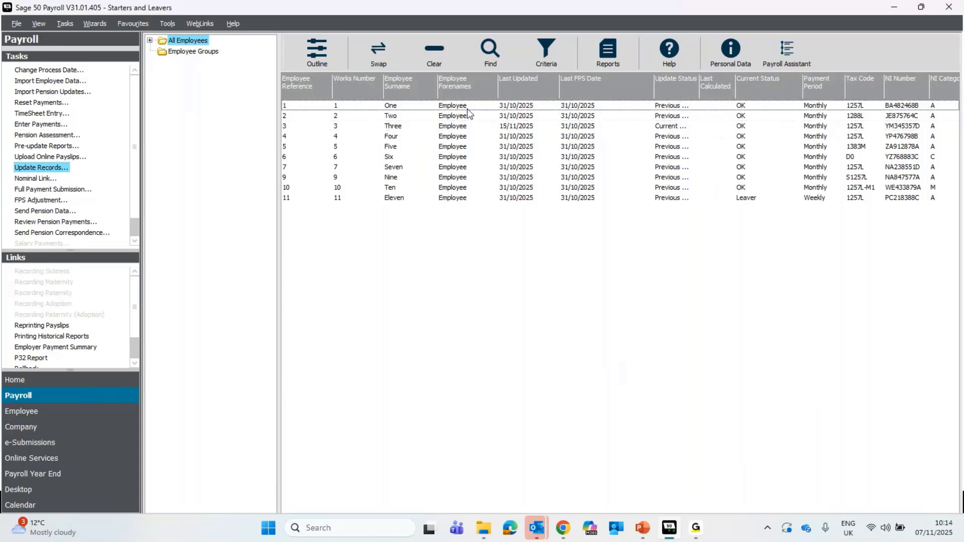
left_click(454, 137, "ctrl")
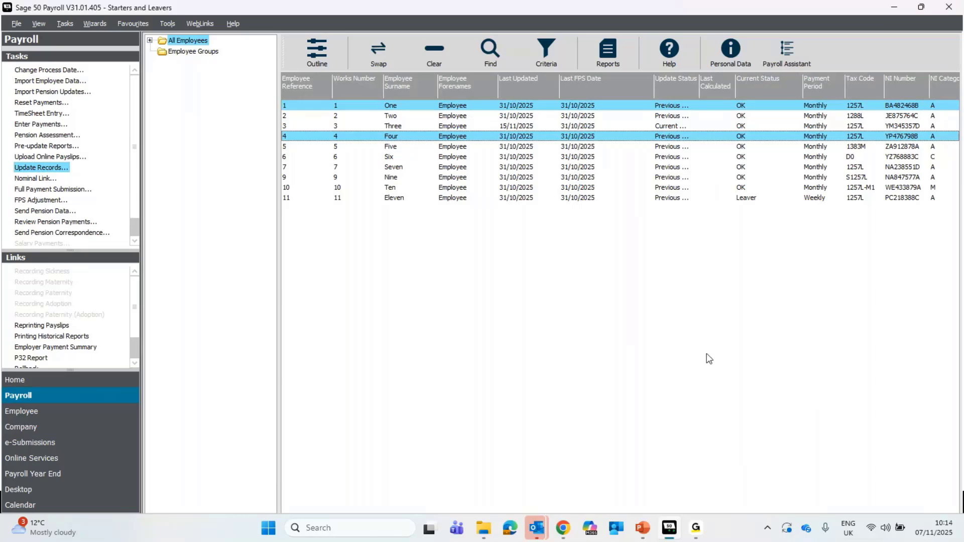
- Change the payroll process date to 30/11/2025
left_click(71, 70)
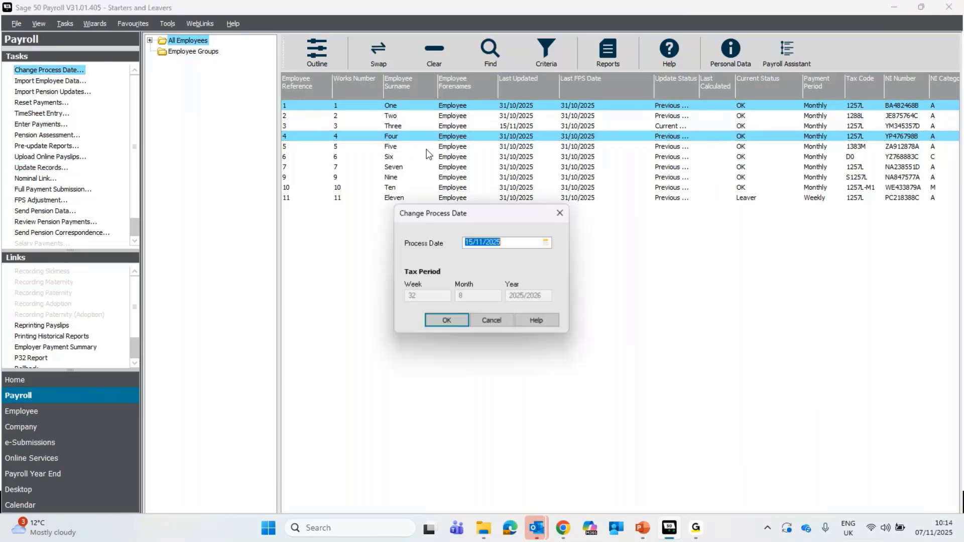
left_click(547, 243)
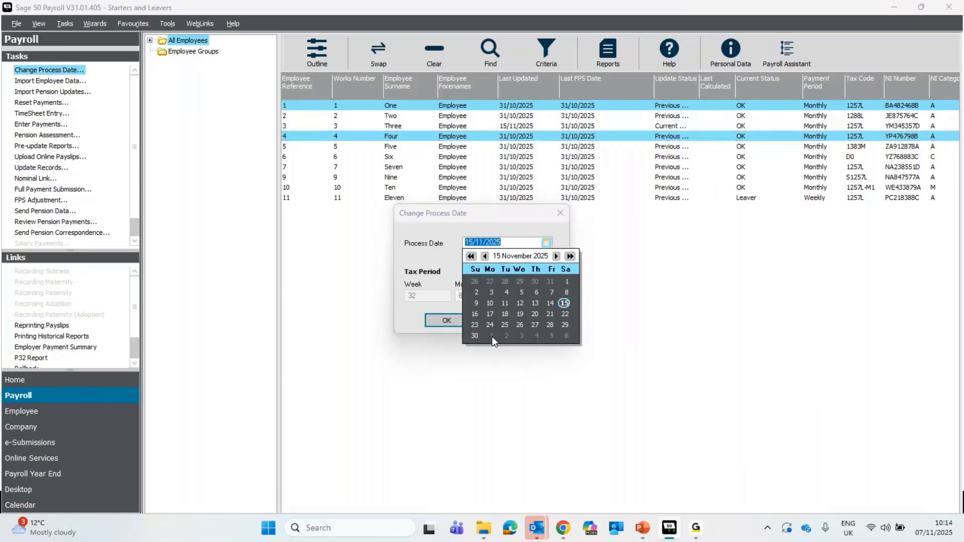
left_click(474, 336)
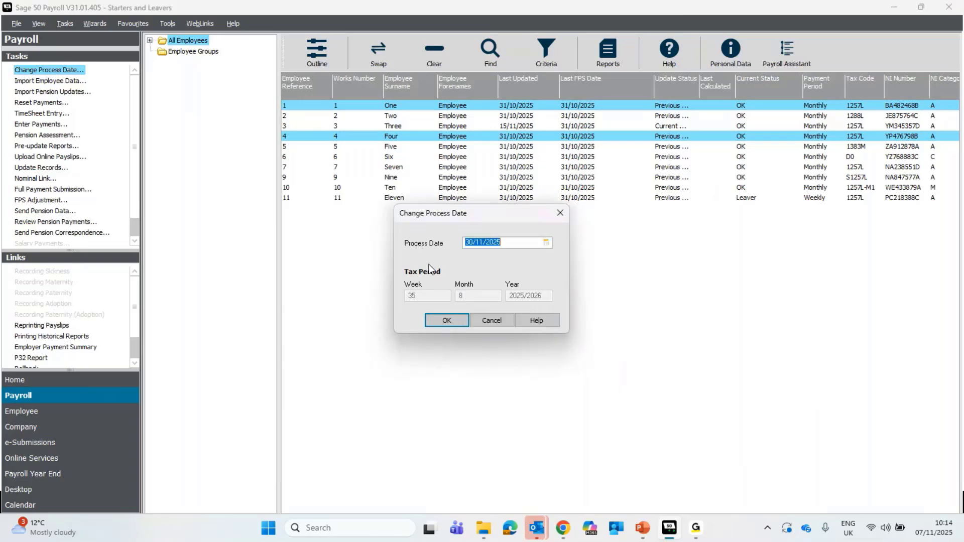
left_click(447, 324)
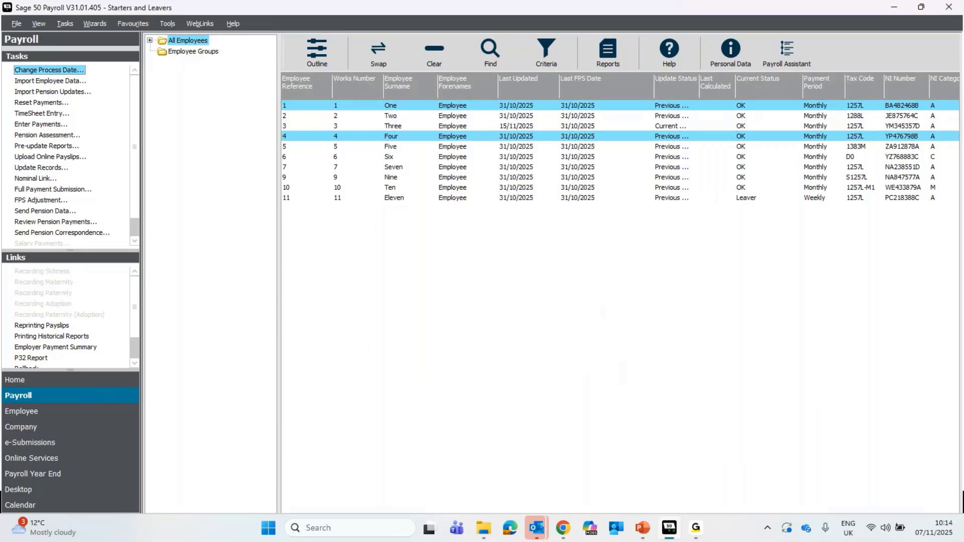
- Check the director status in employee 1's employment details, then close the employee record
left_click(51, 418)
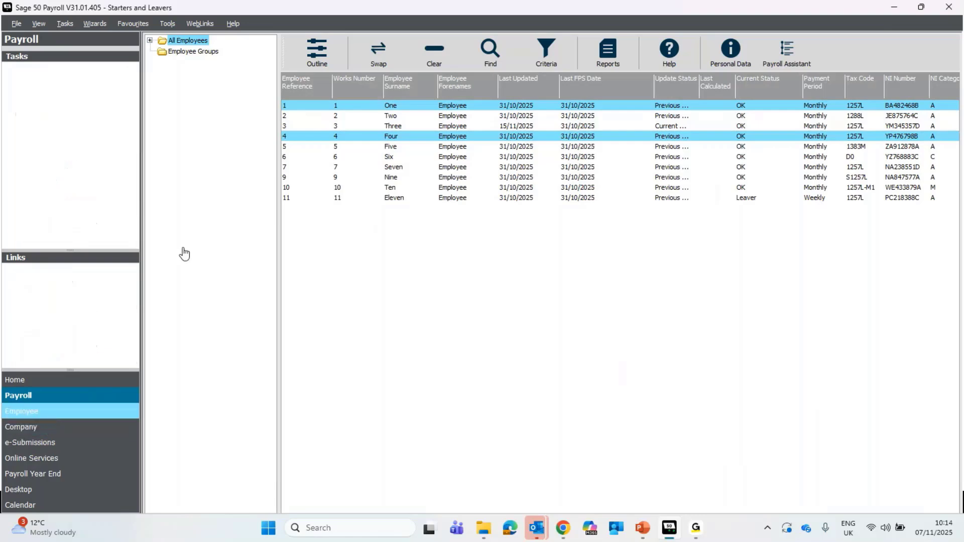
double_click(464, 244)
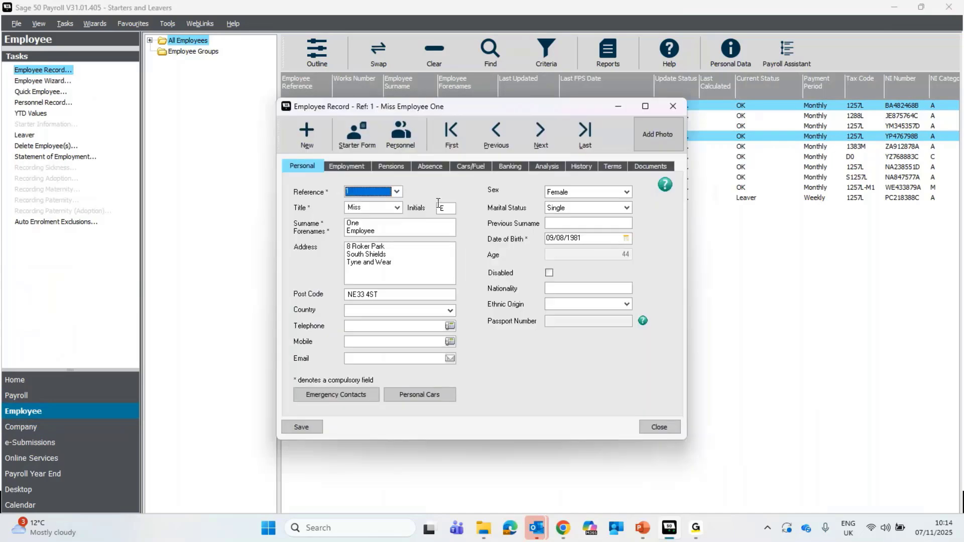
left_click(346, 167)
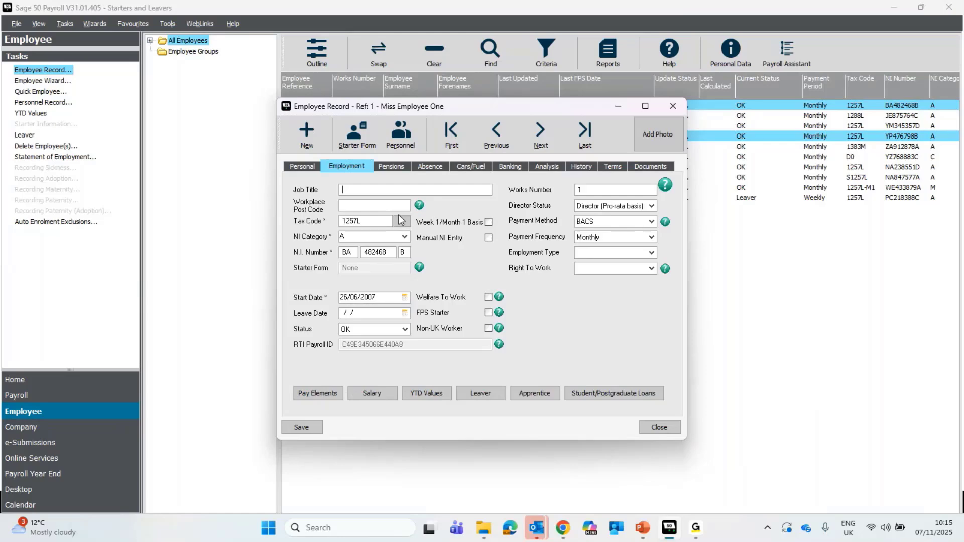
left_click(671, 107)
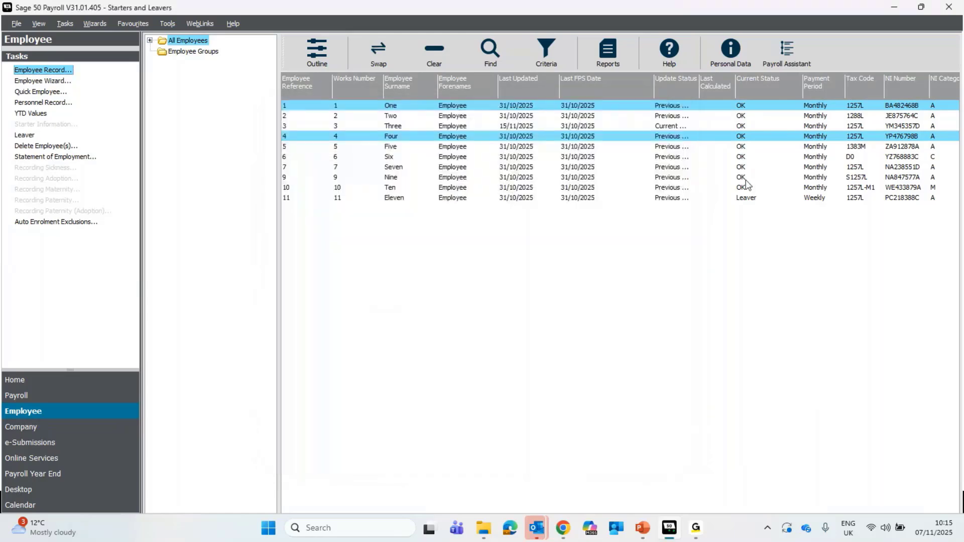
- Enter employee 1's payment for 30/11/2025 as their final payment and acknowledge the leaver and director notices
left_click(25, 400)
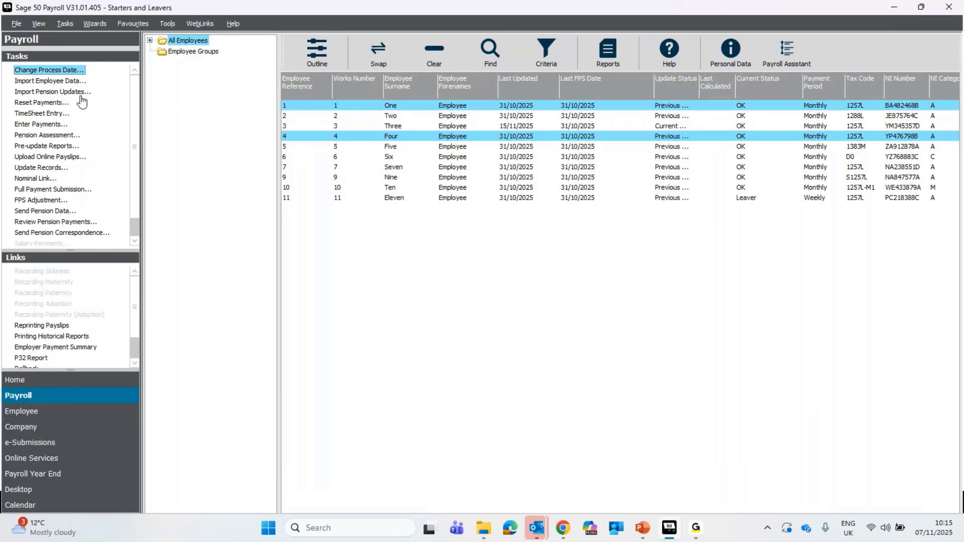
left_click(35, 124)
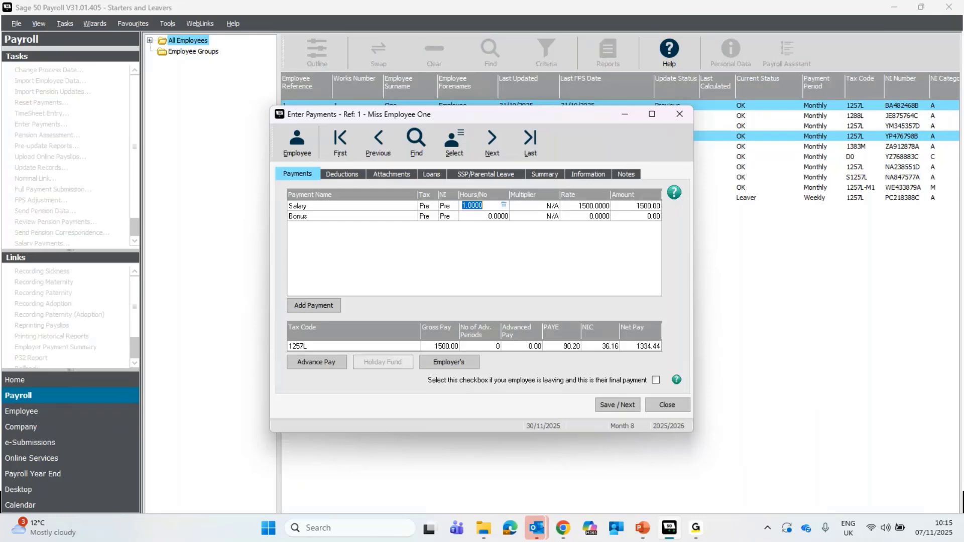
left_click(656, 380)
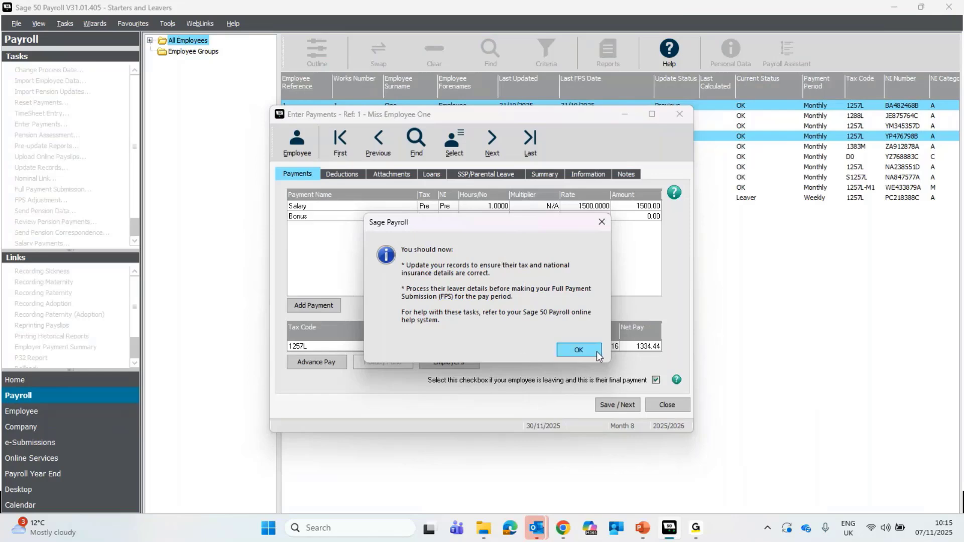
left_click(578, 350)
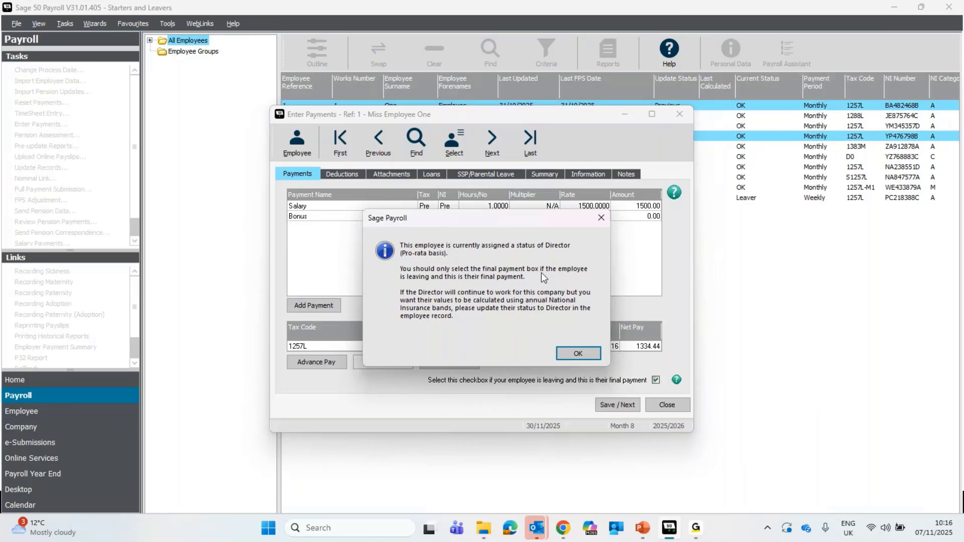
left_click(580, 353)
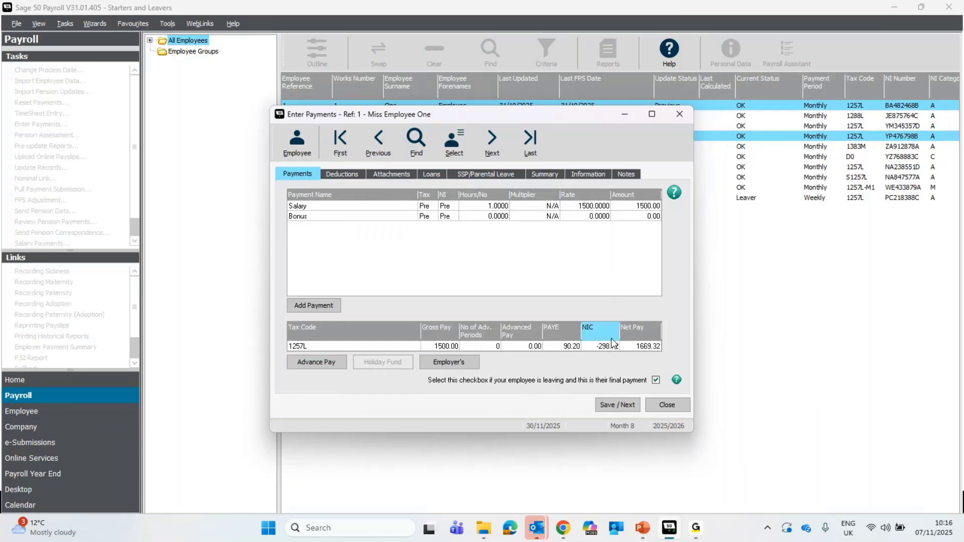
- Review employee 1's payment summary and employer's National Insurance and pension amounts, then return to the payment lines
left_click(552, 173)
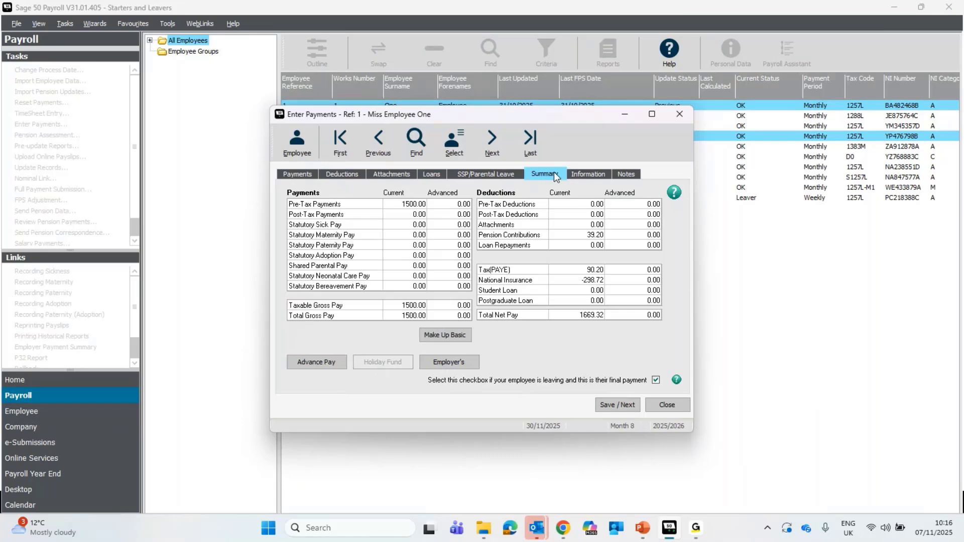
left_click(590, 281)
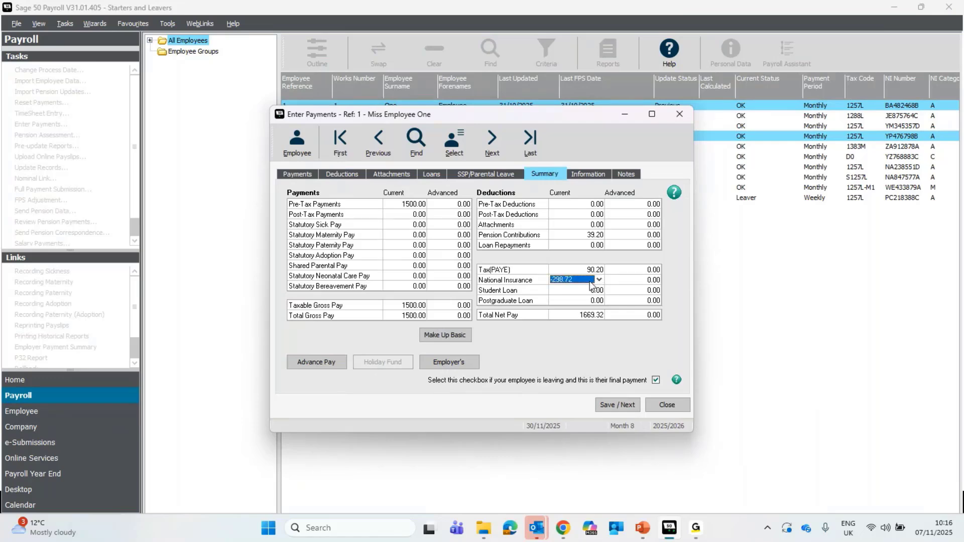
left_click(451, 368)
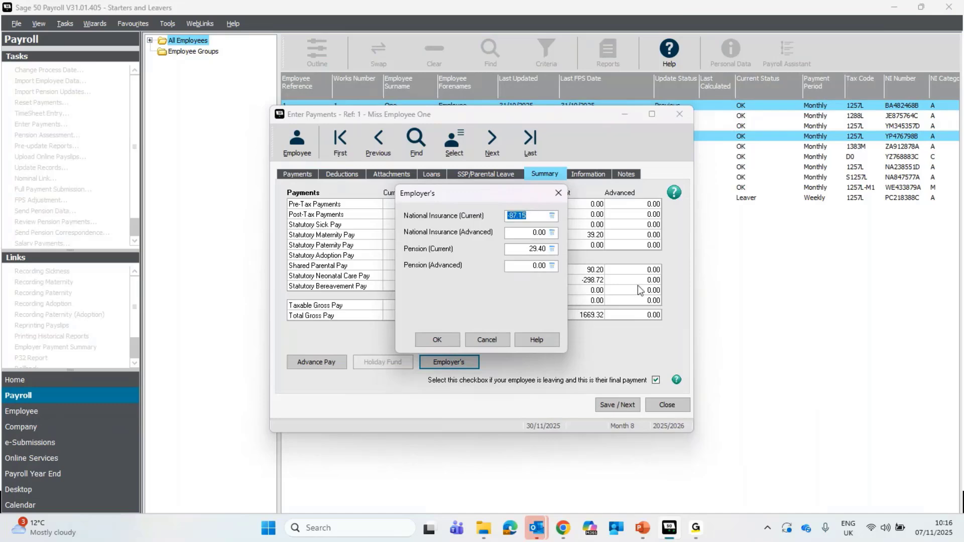
left_click(558, 193)
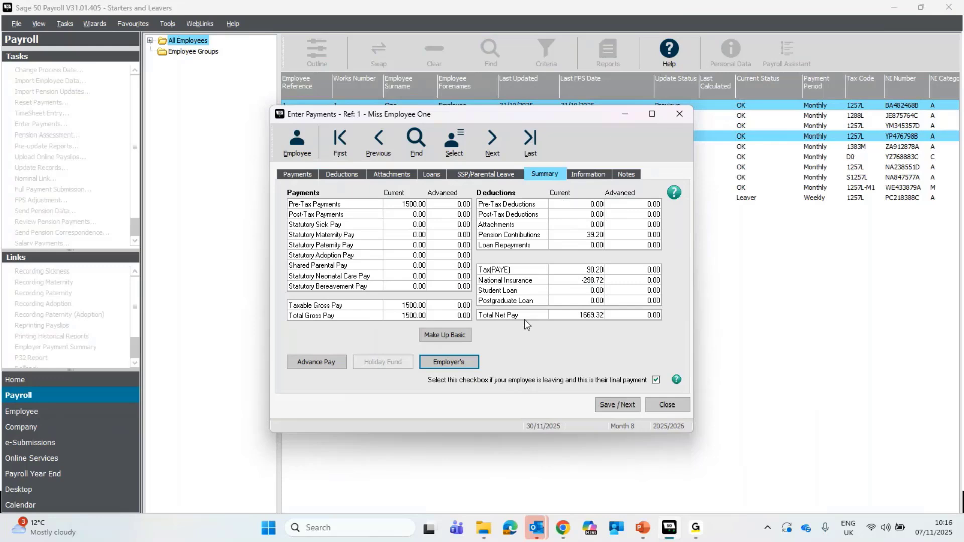
left_click(300, 175)
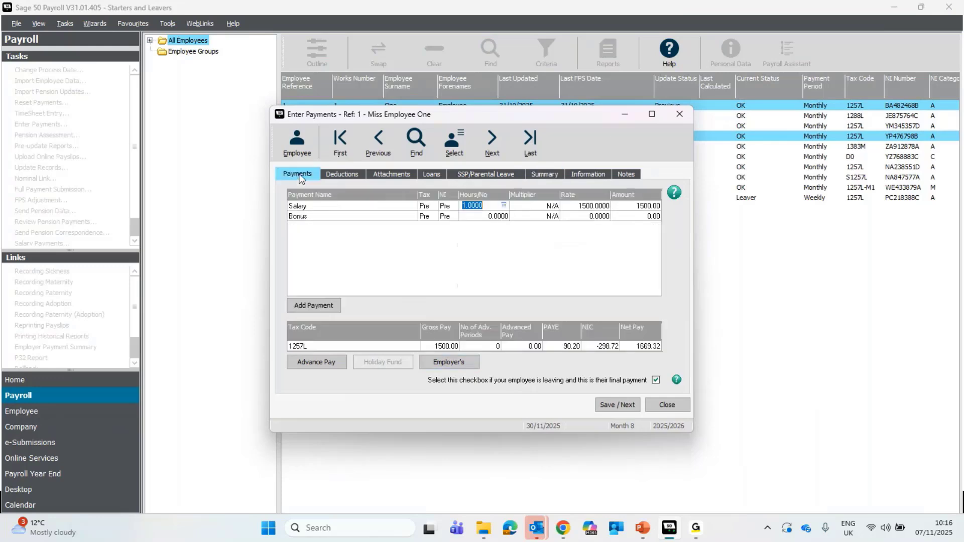
- Move on to employee 4, check their payment summary, and mark the payment as their final payment
left_click(495, 144)
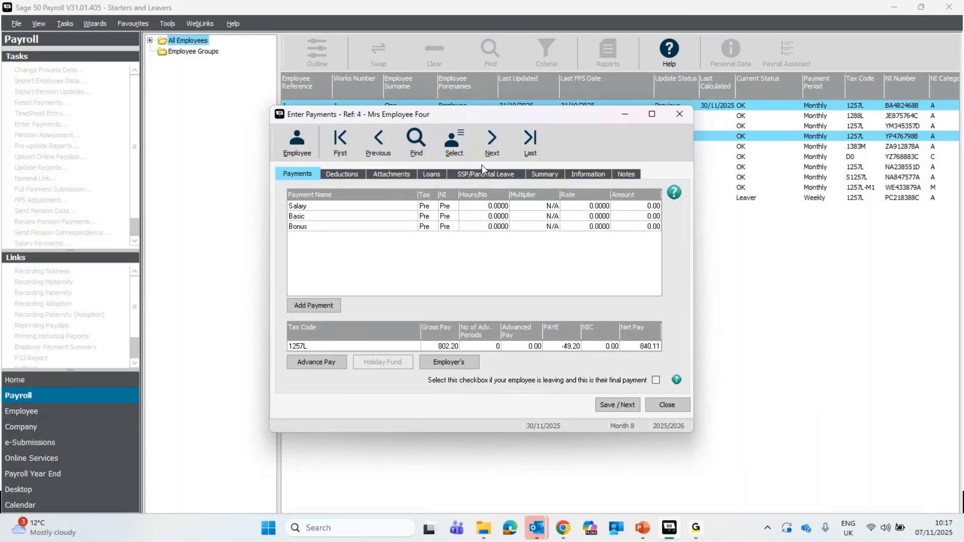
left_click(551, 176)
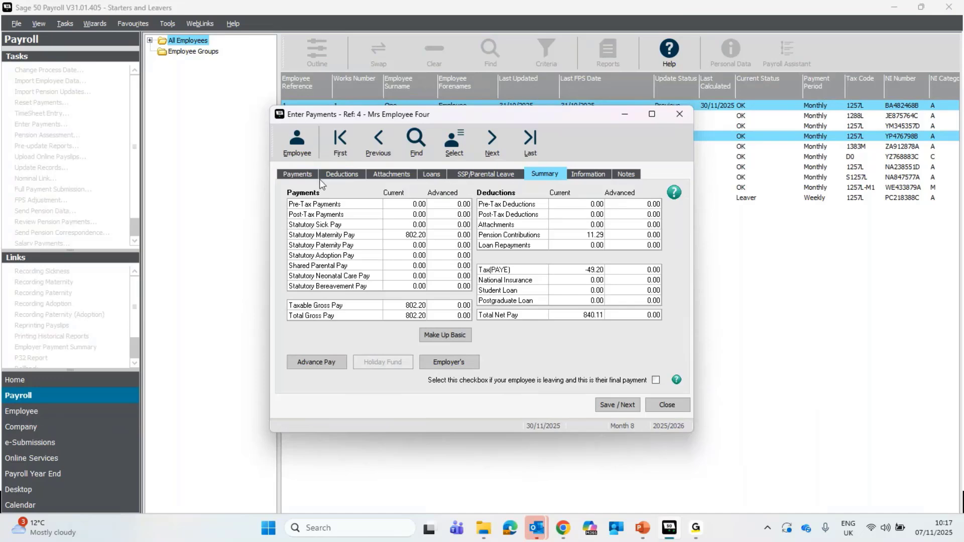
left_click(302, 176)
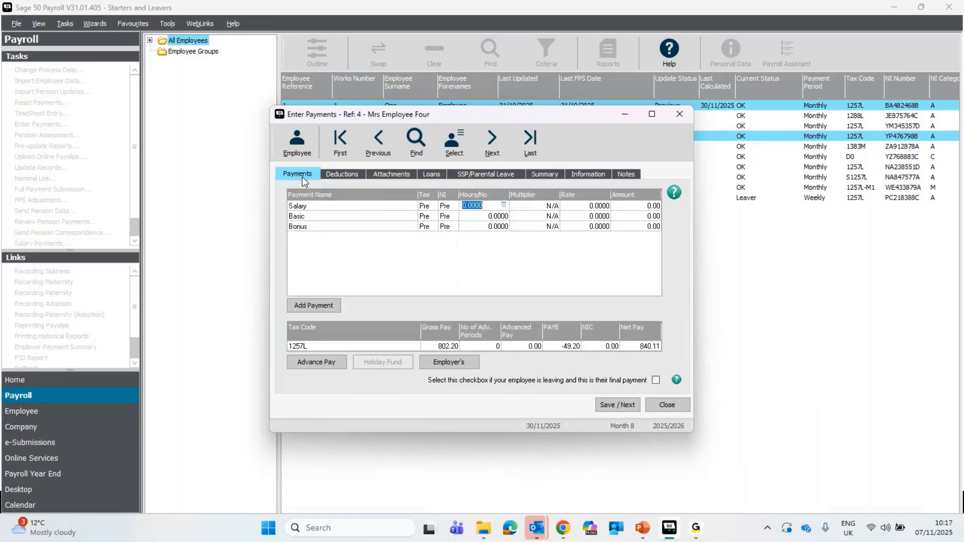
left_click(656, 380)
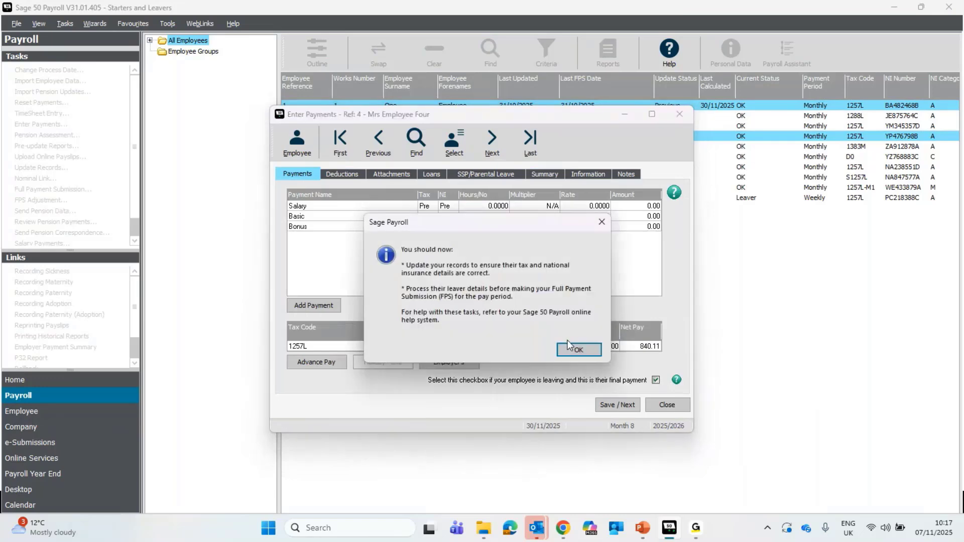
left_click(592, 350)
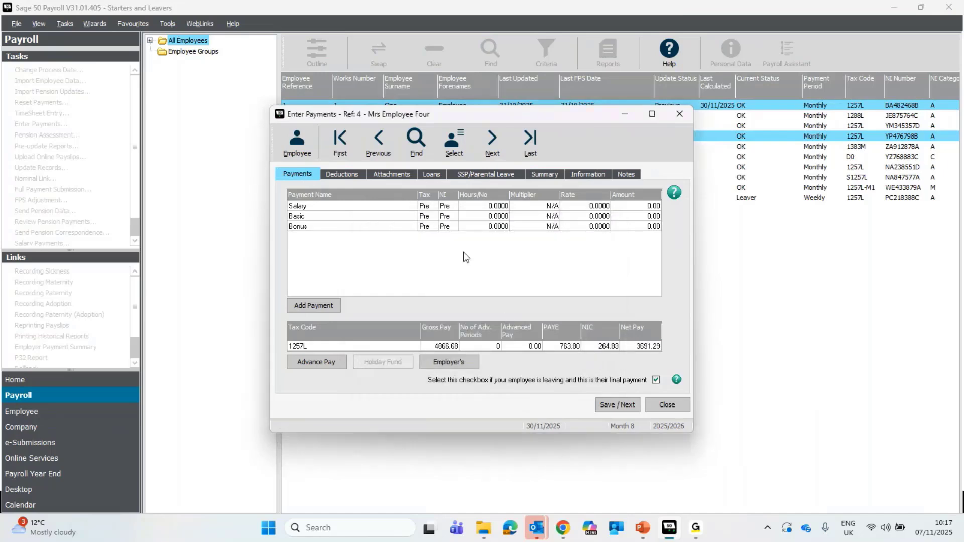
- Save employee 4's final payment, previewing the report of additional payments included in final pay, and close payment entry
left_click(557, 179)
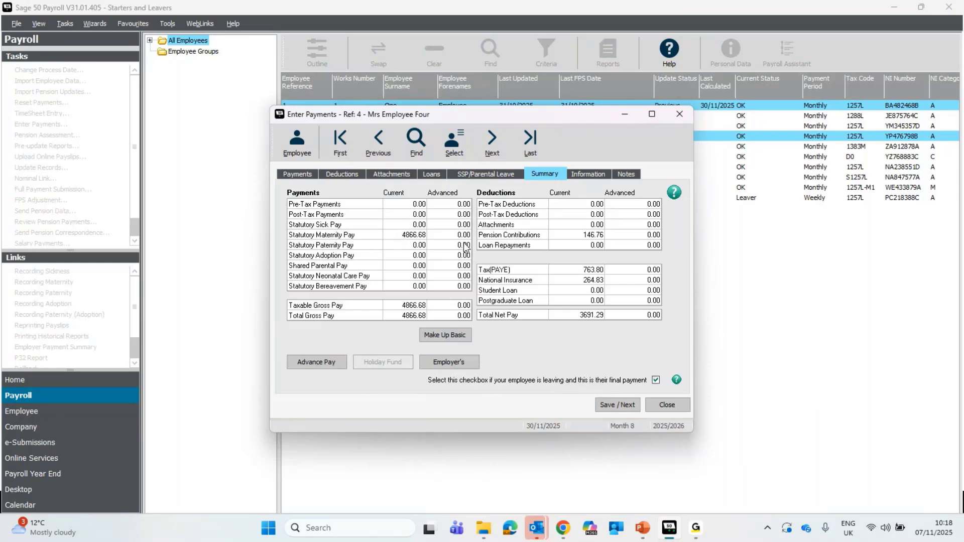
left_click(617, 403)
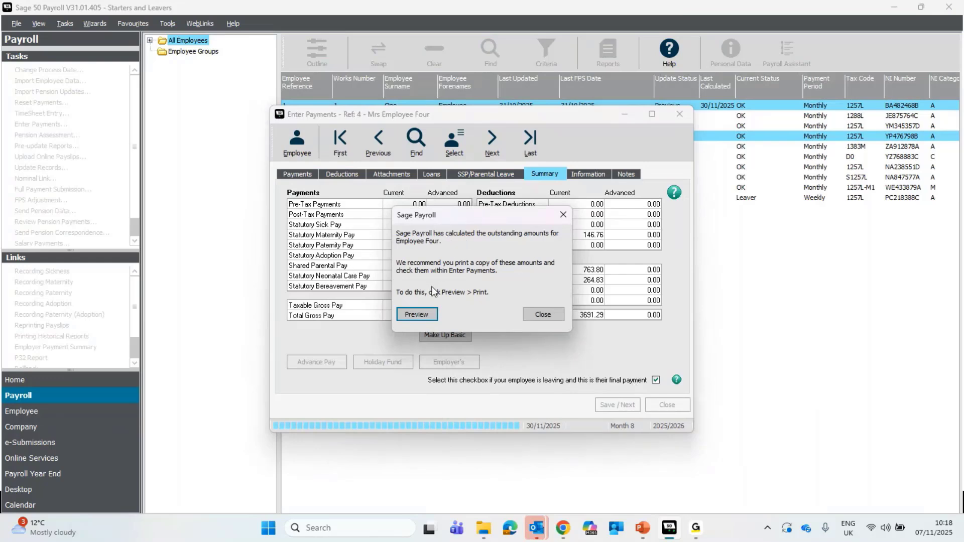
left_click(411, 315)
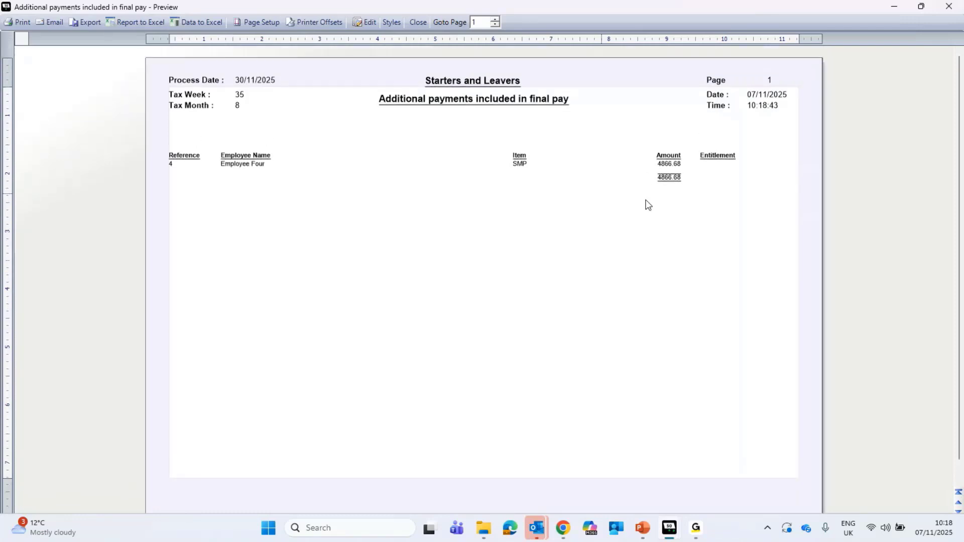
left_click(949, 7)
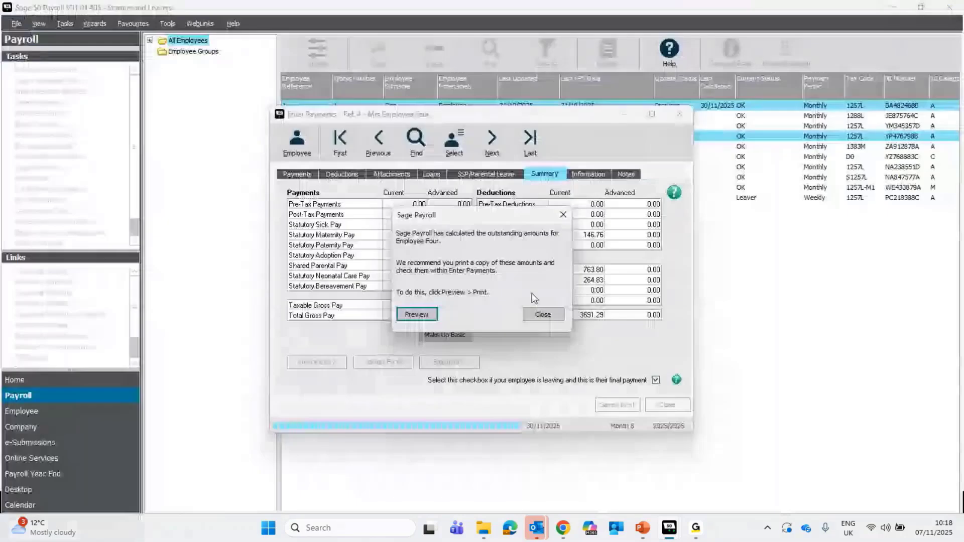
left_click(554, 317)
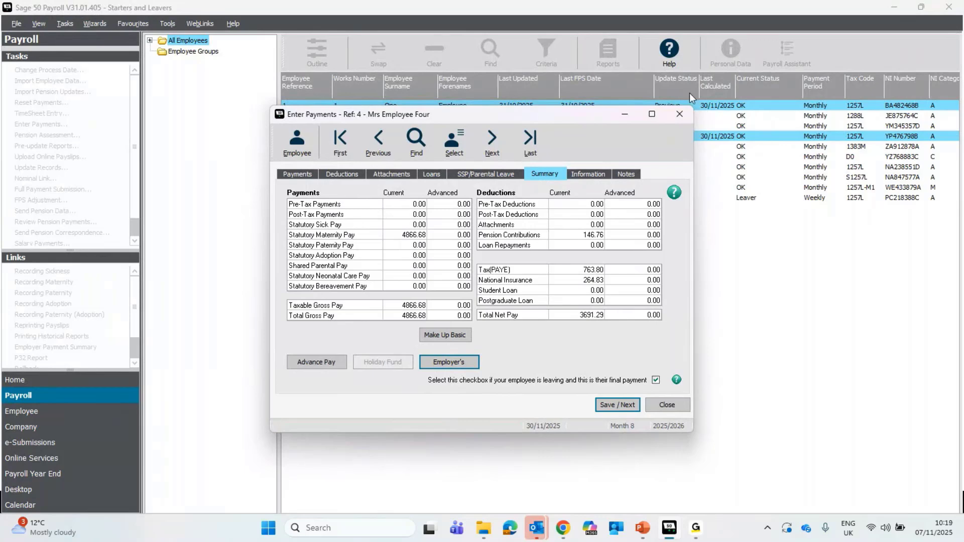
left_click(680, 115)
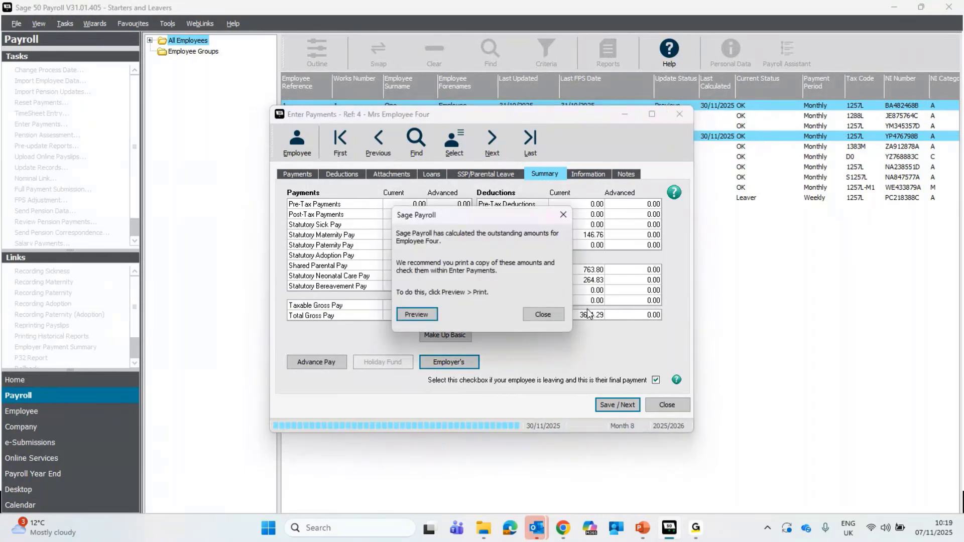
left_click(555, 315)
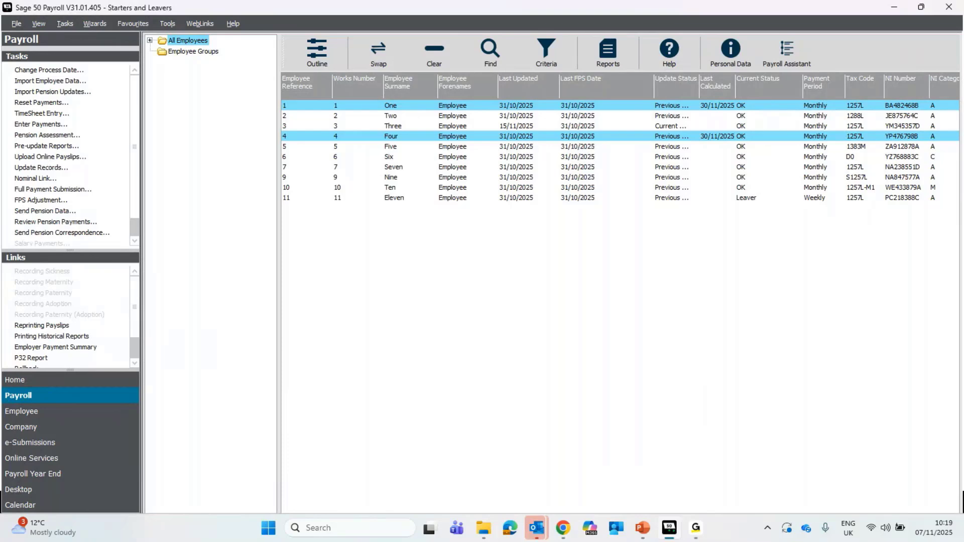
- Update the payroll records for employees 1 and 4 through the Update Records wizard, continuing past the pre-update reports
left_click(44, 169)
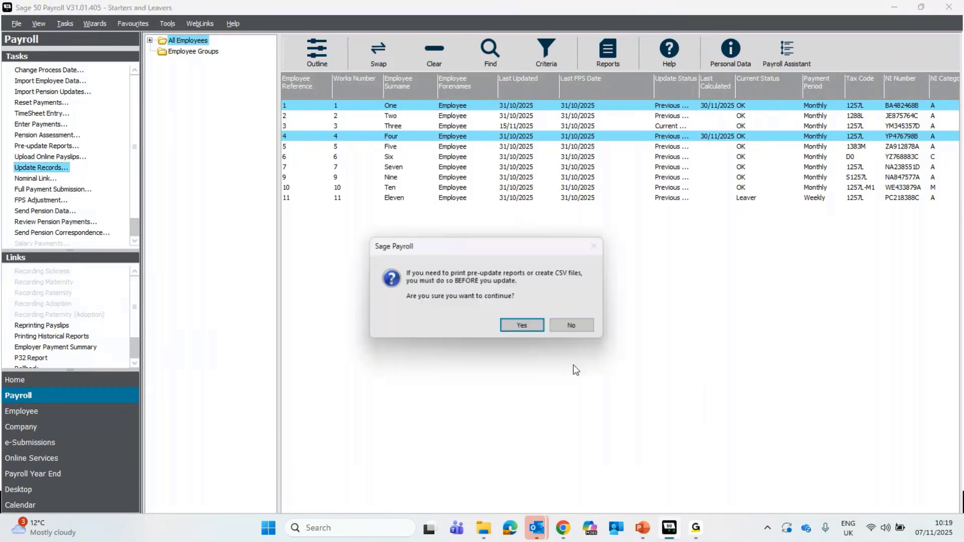
left_click(509, 325)
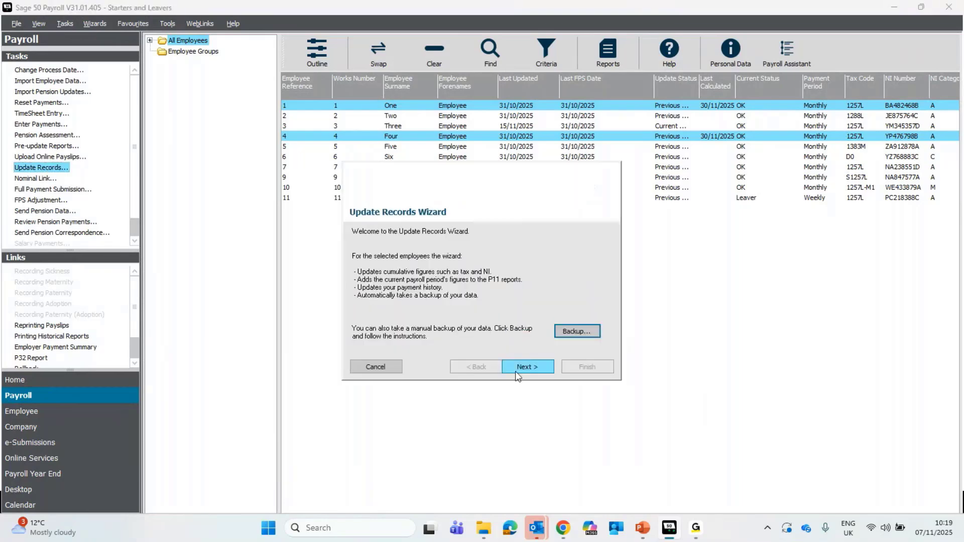
left_click(517, 369)
left_click(517, 369)
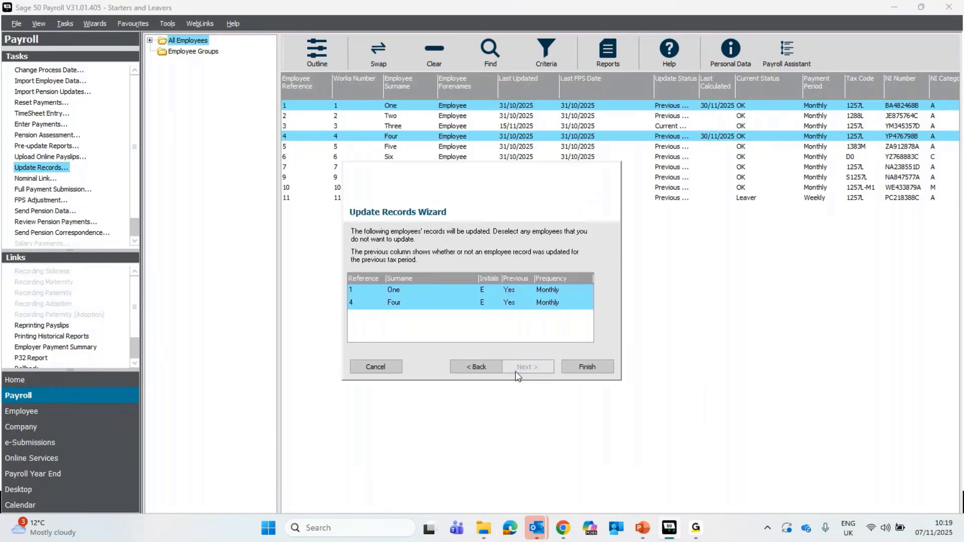
left_click(609, 367)
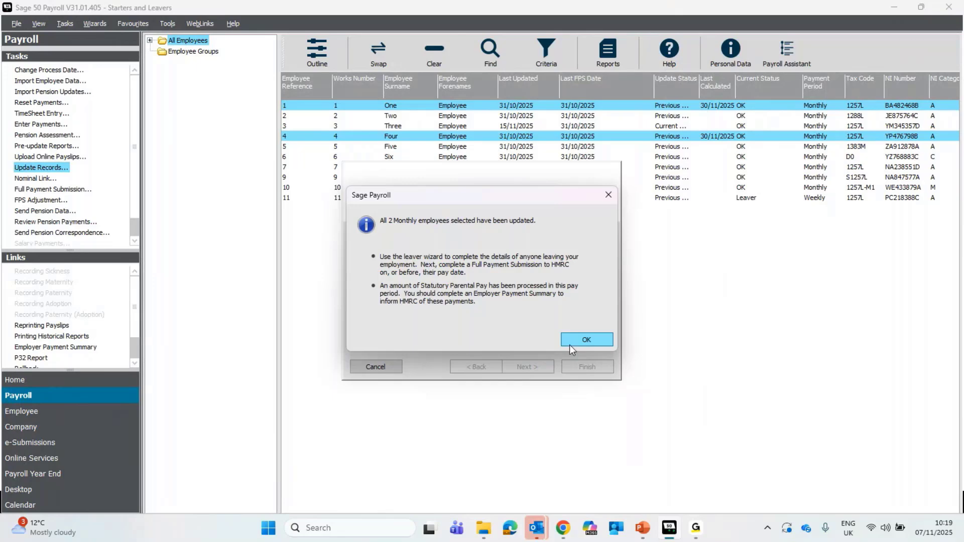
left_click(579, 340)
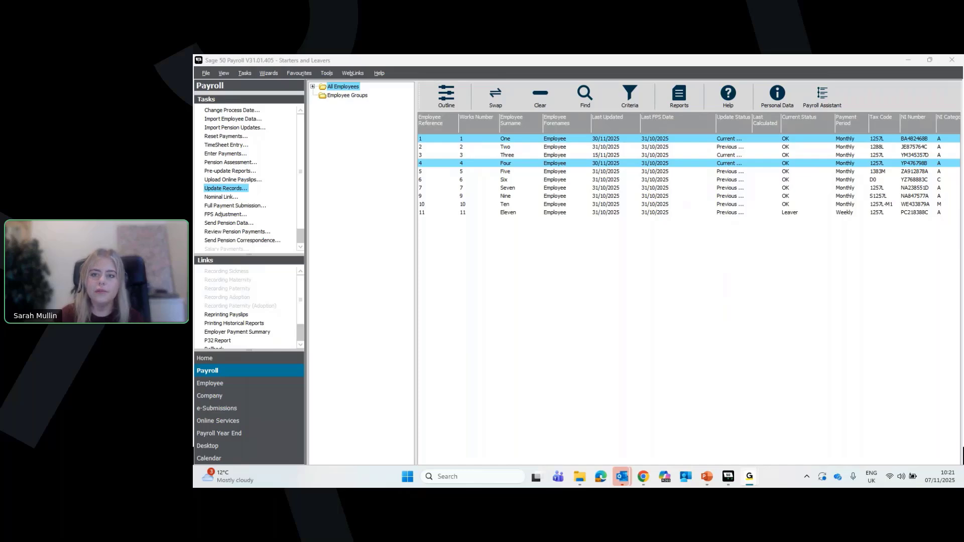
key("alt+Tab")
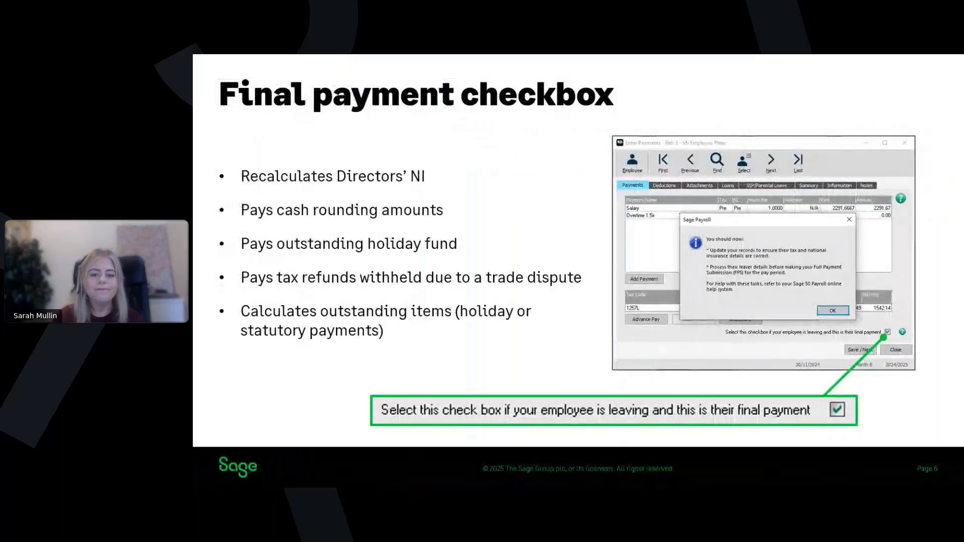
key("Right")
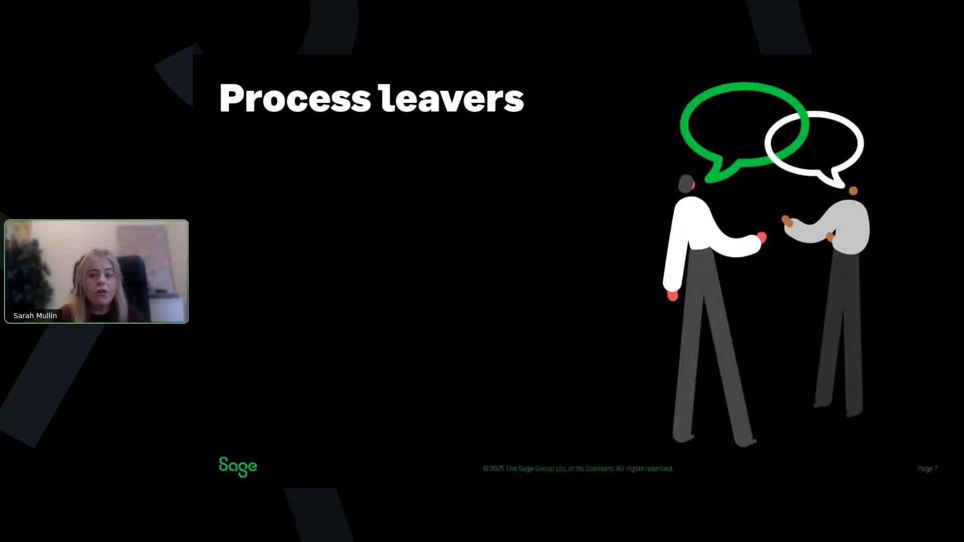
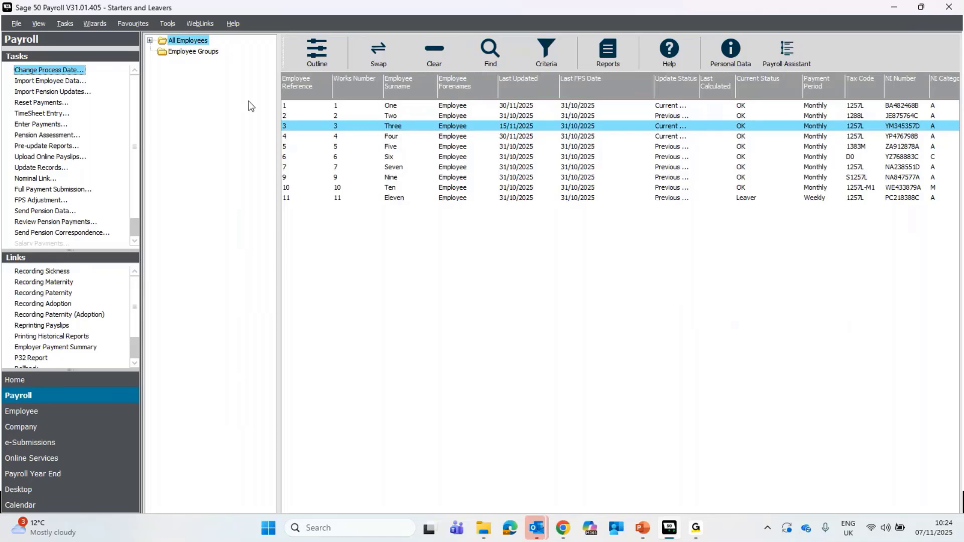
- Show the payroll process map beneath the employee list and enlarge the list area to fit all employees
left_click(39, 23)
mouse_move(64, 73)
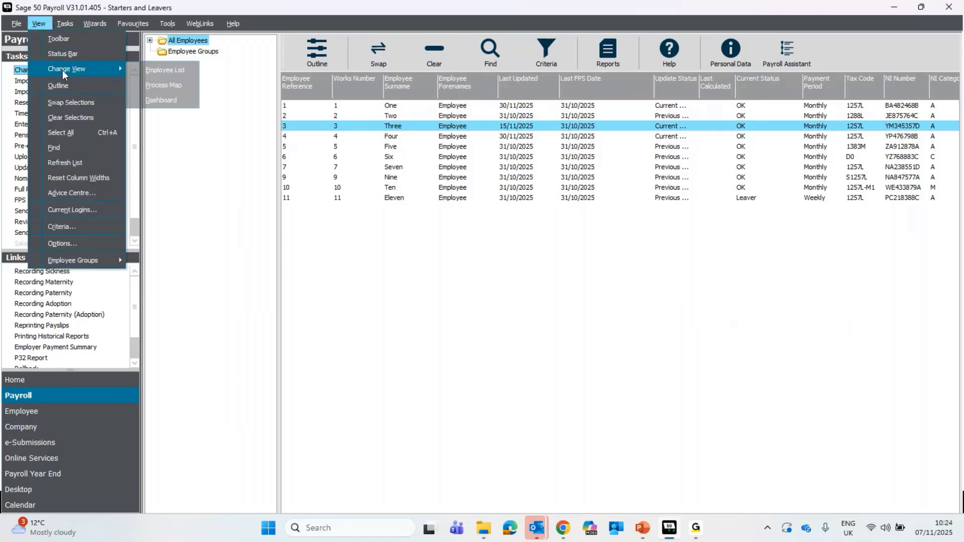
left_click(155, 84)
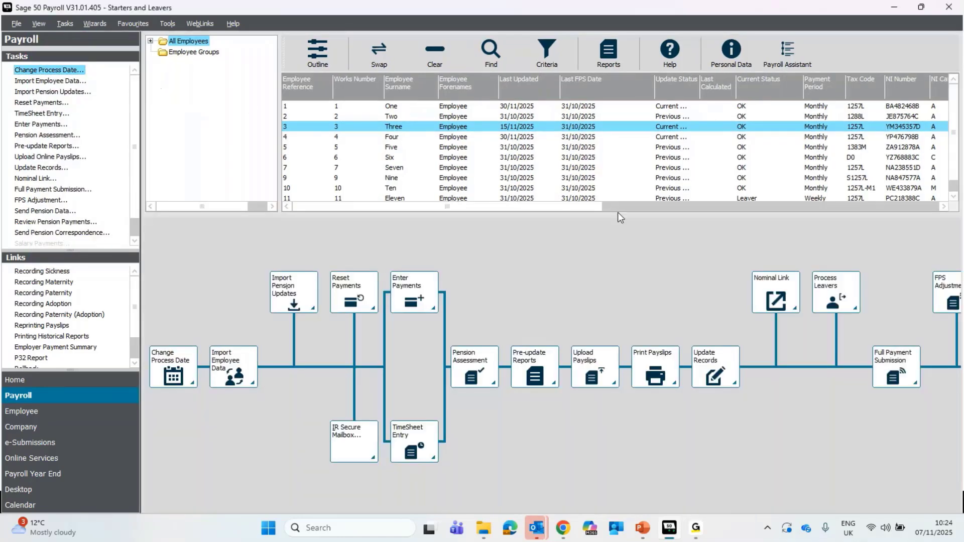
left_click_drag(594, 380, 594, 366)
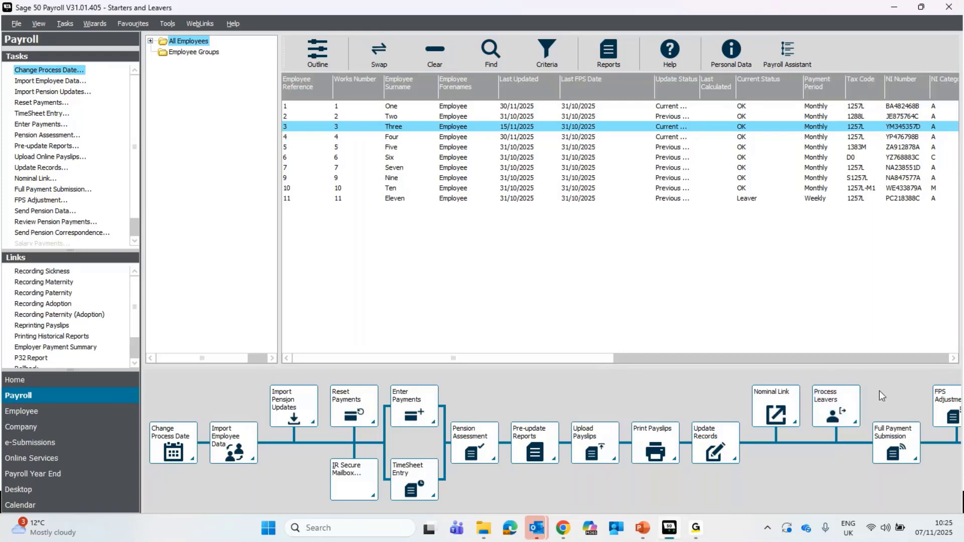
- Review the employment details in employee 3's record, including the leave date and status fields, and close the record
left_click(63, 417)
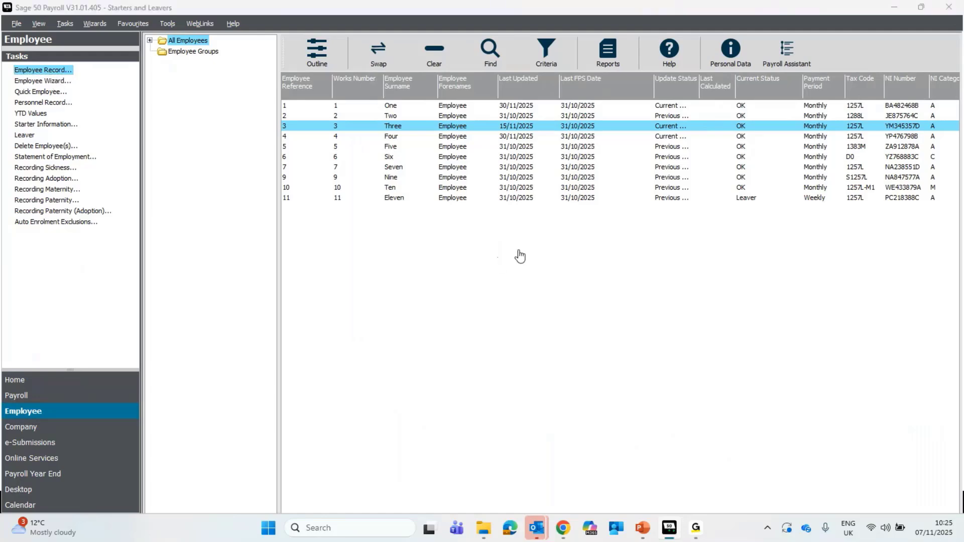
left_click(347, 166)
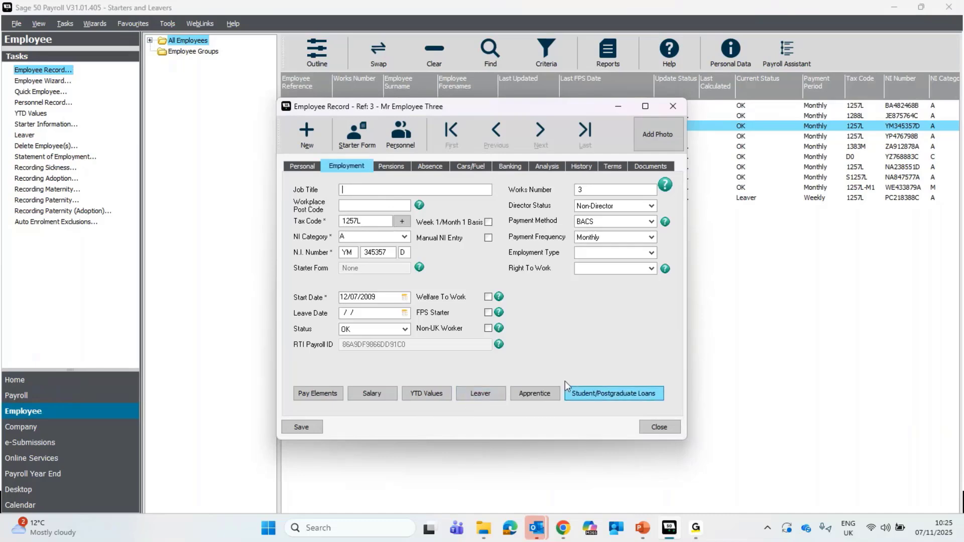
left_click(680, 99)
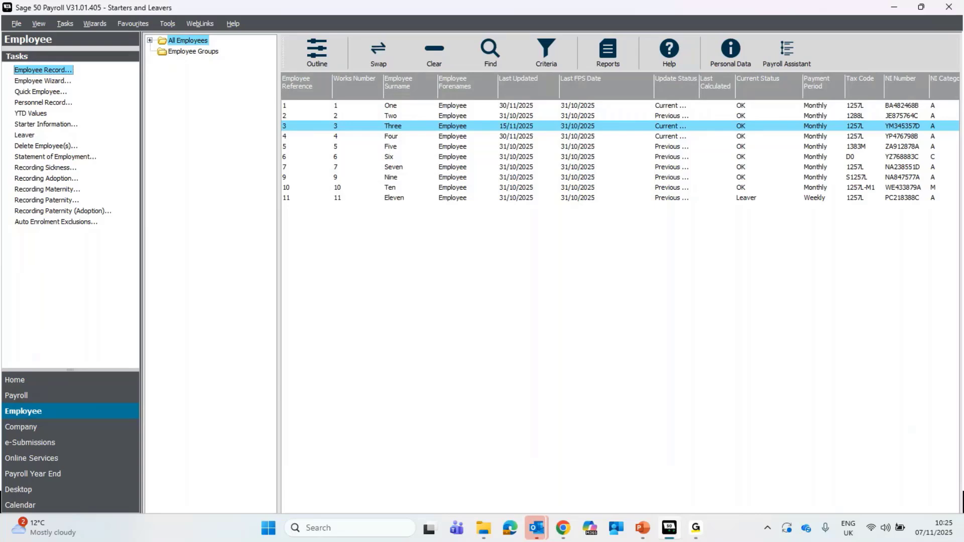
- Start the Leaver Wizard for employee 3 with leaving date 15/11/2025 and choose the P45 - Plain paper (for eSubmissions) stationery
left_click(25, 135)
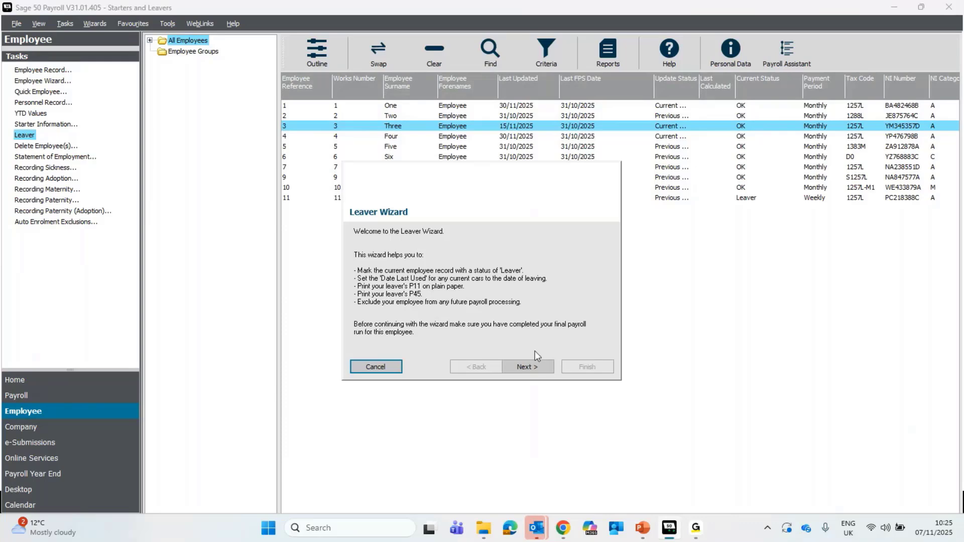
left_click(518, 365)
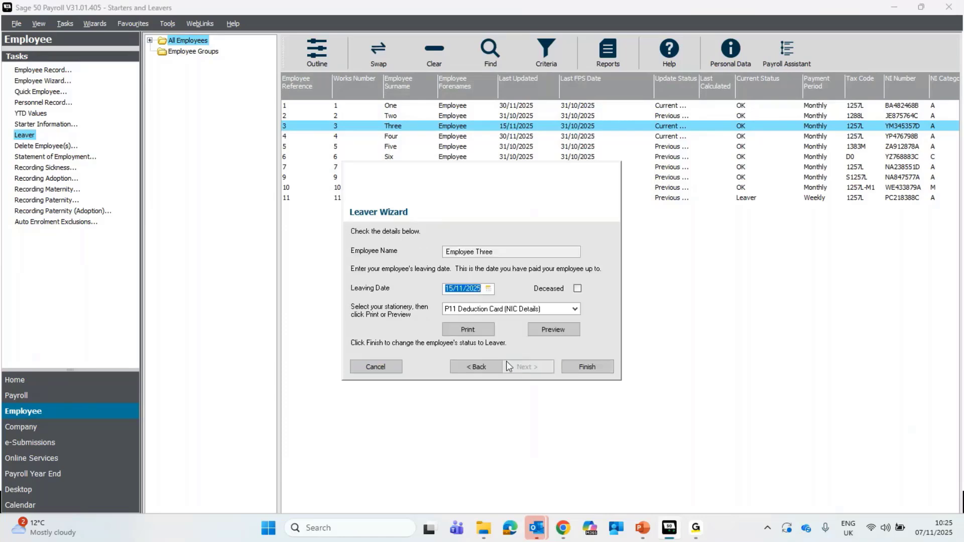
left_click(478, 289)
left_click(502, 311)
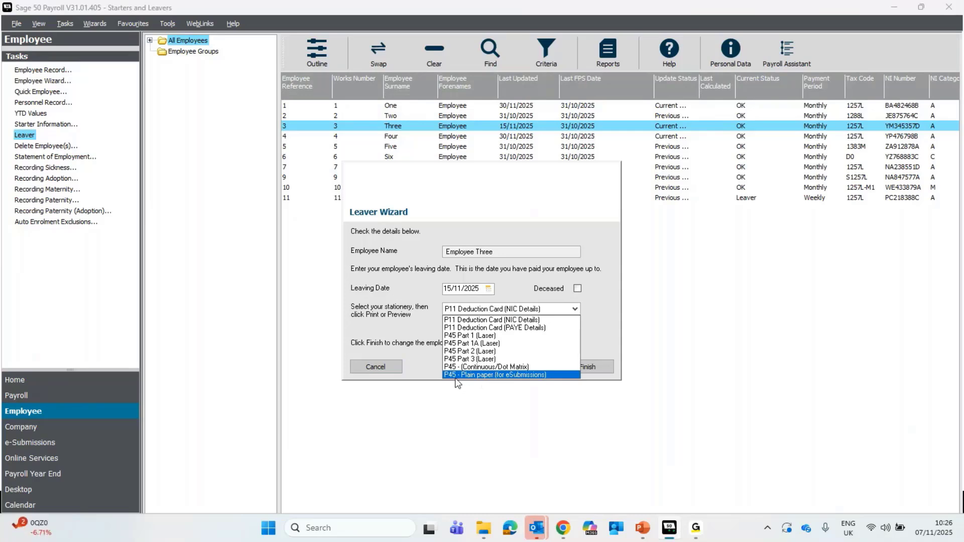
left_click(476, 376)
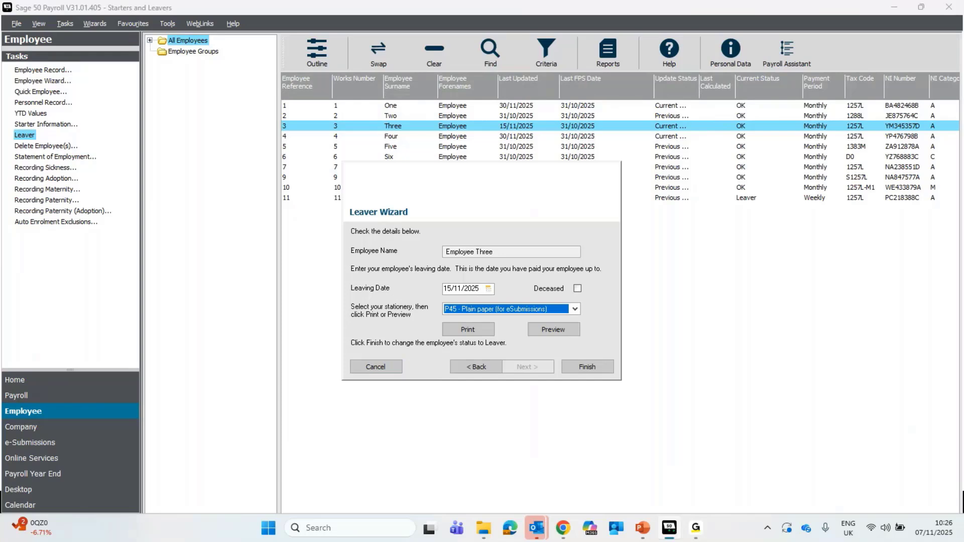
- Preview employee 3's P45, examine Parts 1A, 2 and 3, and close the preview
left_click(560, 331)
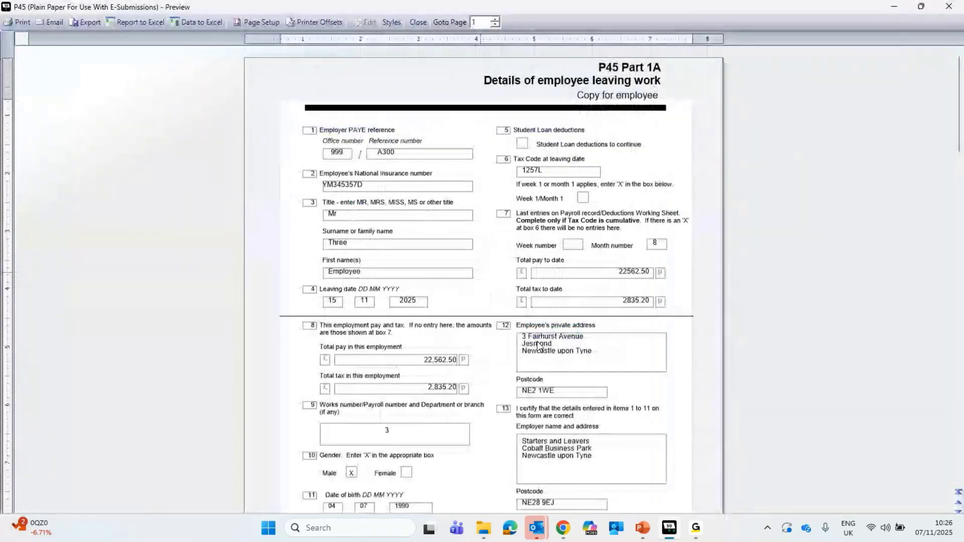
scroll(538, 270, "down", 3)
scroll(538, 270, "up", 3)
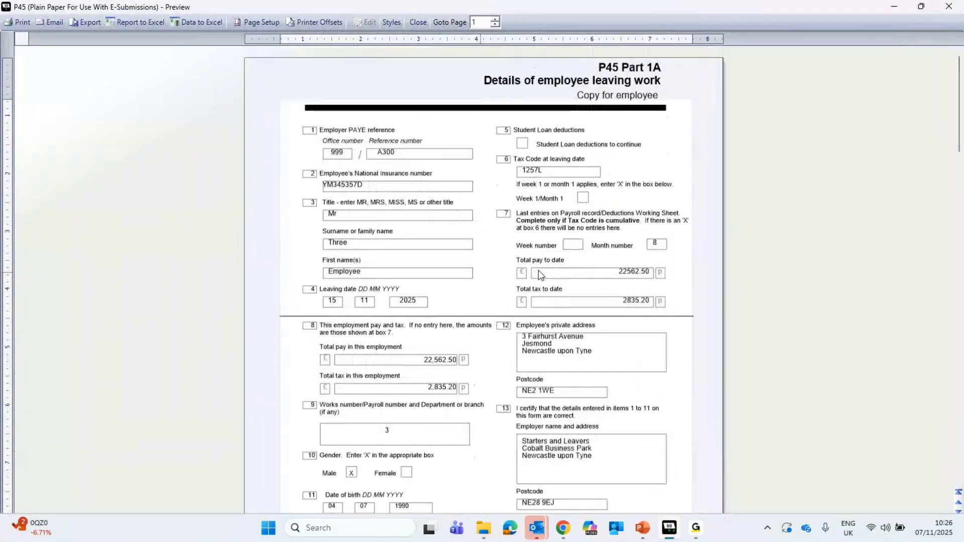
scroll(585, 171, "down", 10)
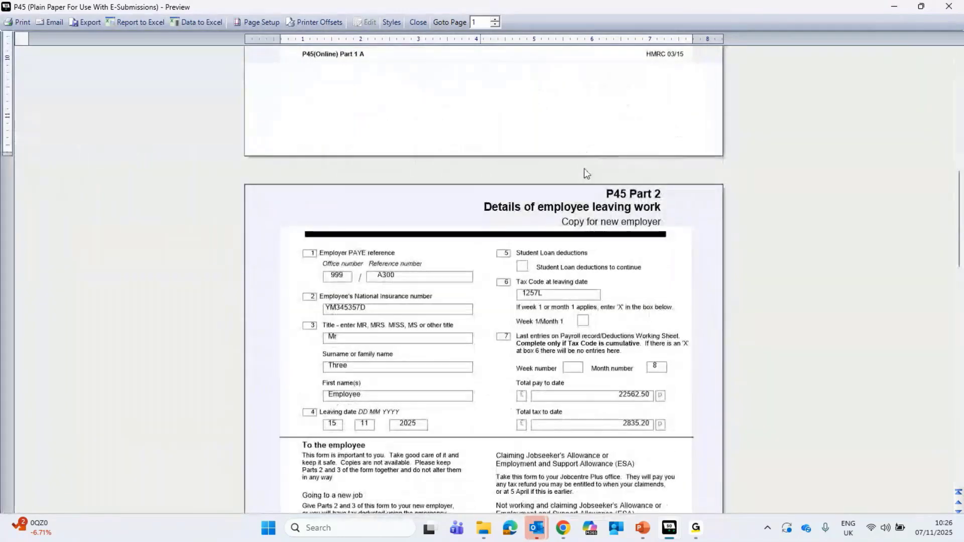
scroll(653, 300, "down", 3)
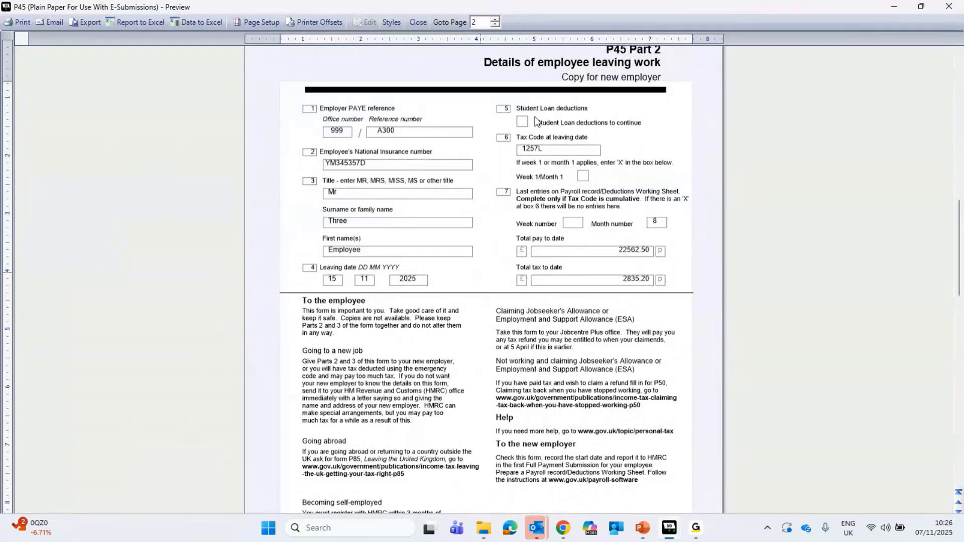
scroll(542, 315, "down", 9)
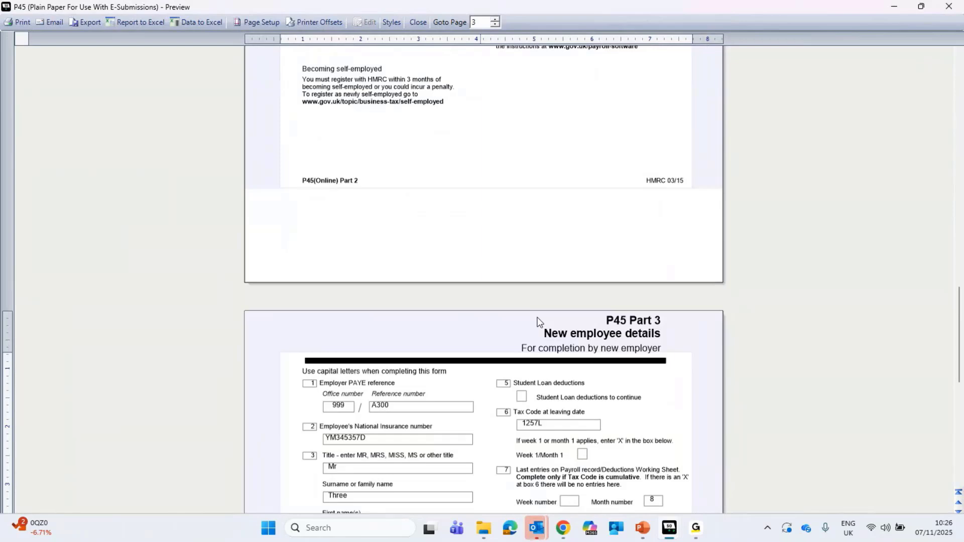
scroll(626, 428, "down", 4)
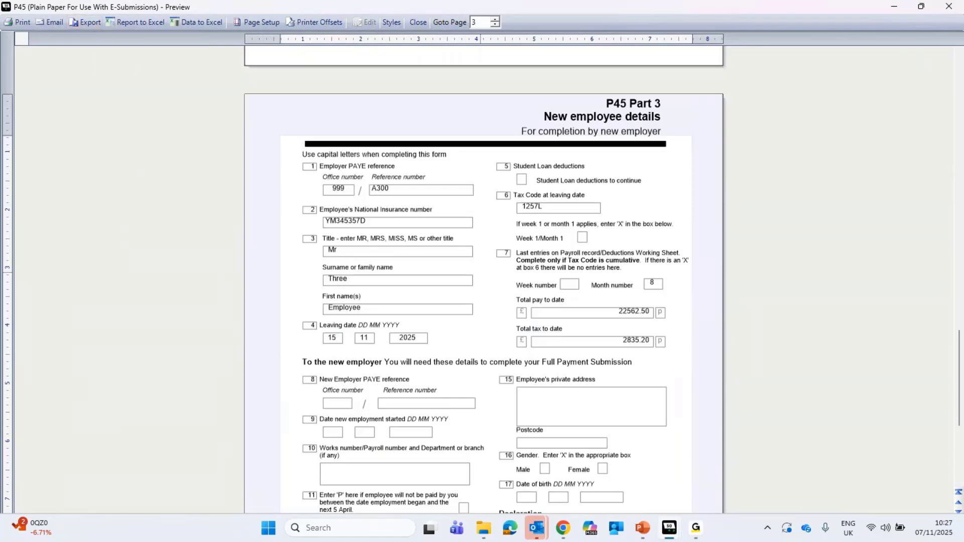
left_click(952, 9)
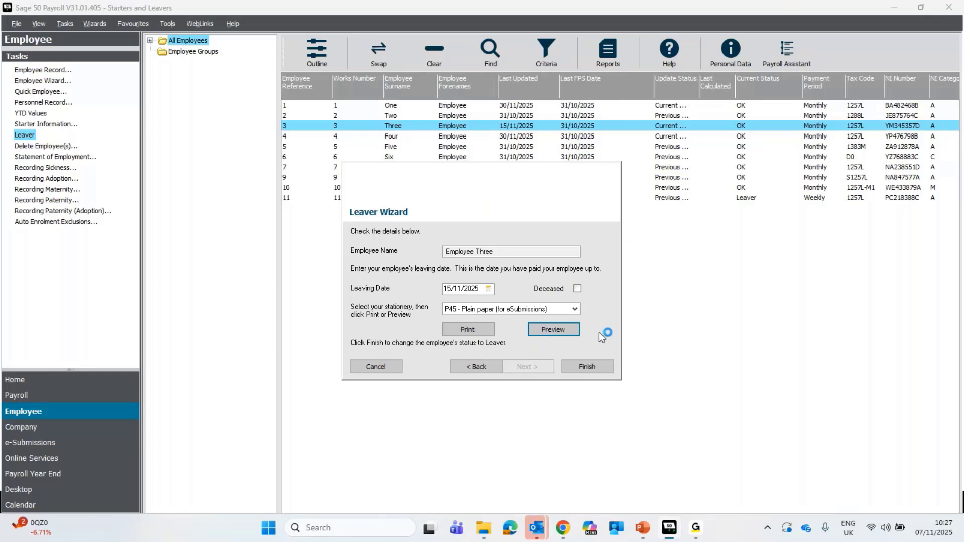
- Finish the Leaver Wizard to mark employee 3 as a leaver, acknowledge the attachment order notice, and deselect the employee
left_click(595, 365)
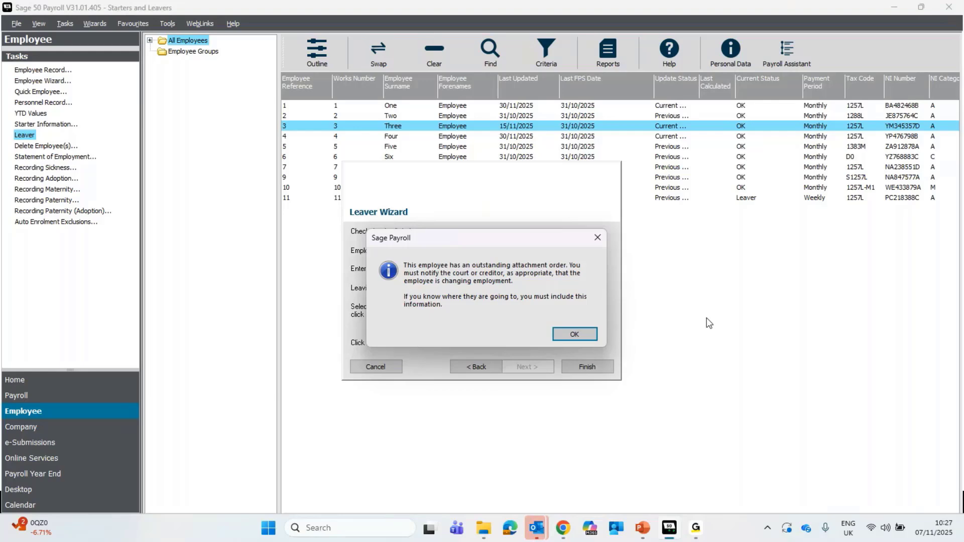
left_click(578, 335)
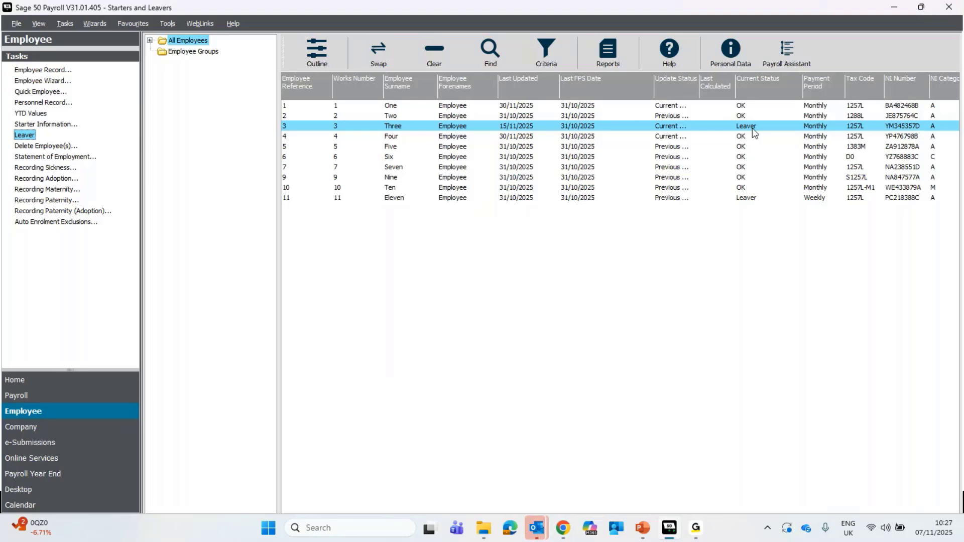
left_click(466, 129, "ctrl")
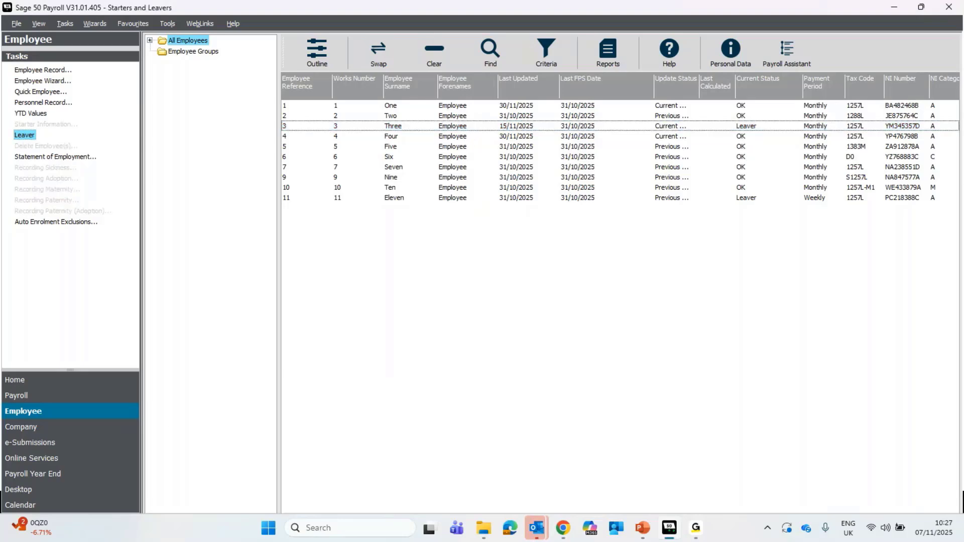
- Change the payroll process date to 30/11/2025
left_click(43, 395)
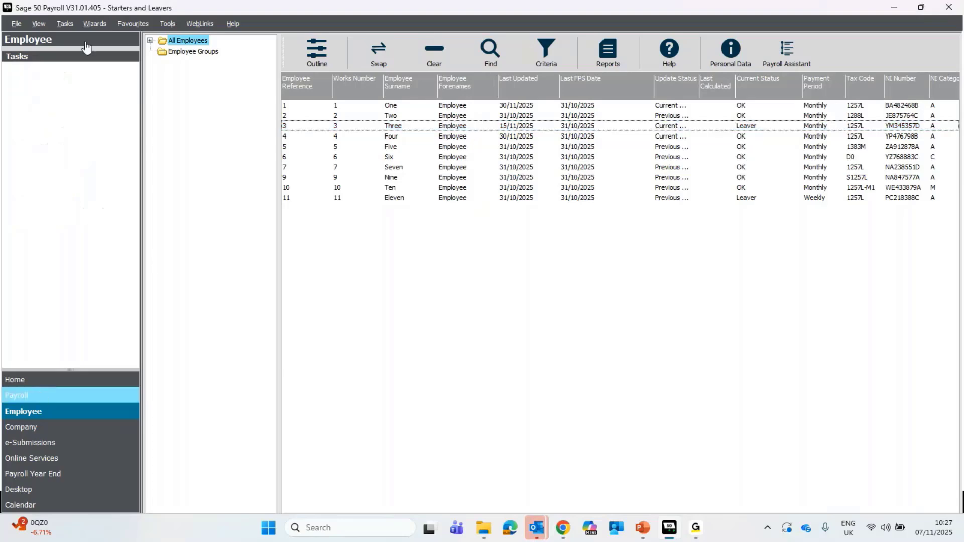
left_click(61, 73)
type("30/11/2025")
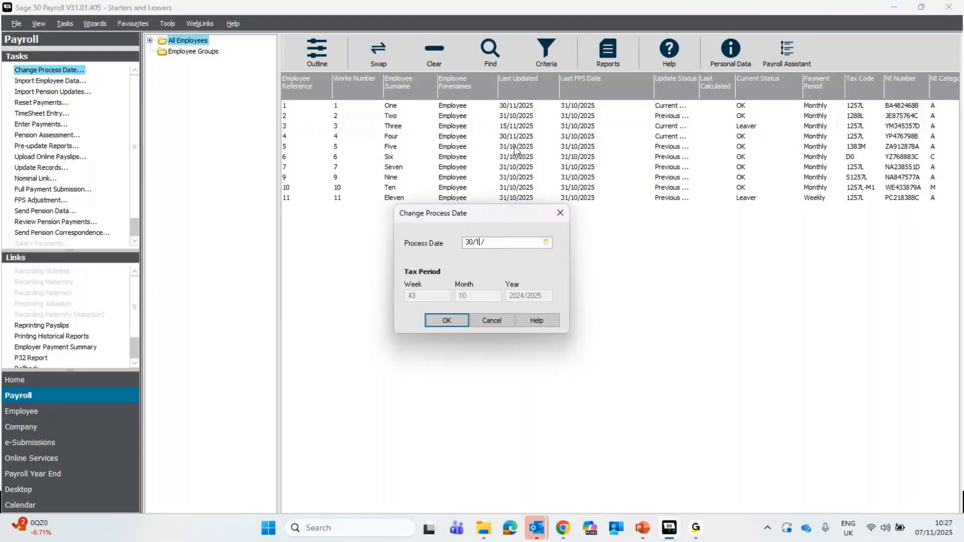
left_click(457, 326)
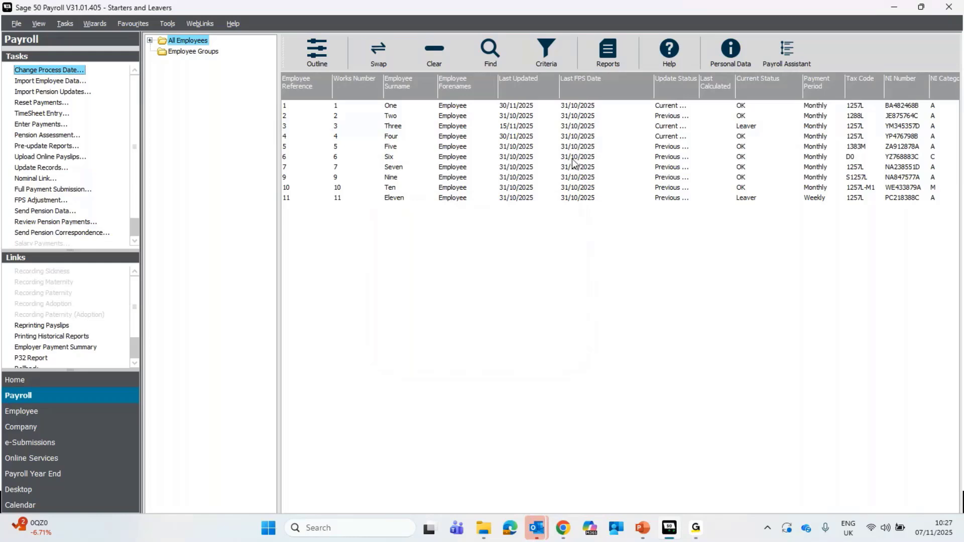
- Start the Leaver Wizard for employees 1 and 4 together and choose the P45 - Plain paper (for eSubmissions) stationery
left_click(504, 137)
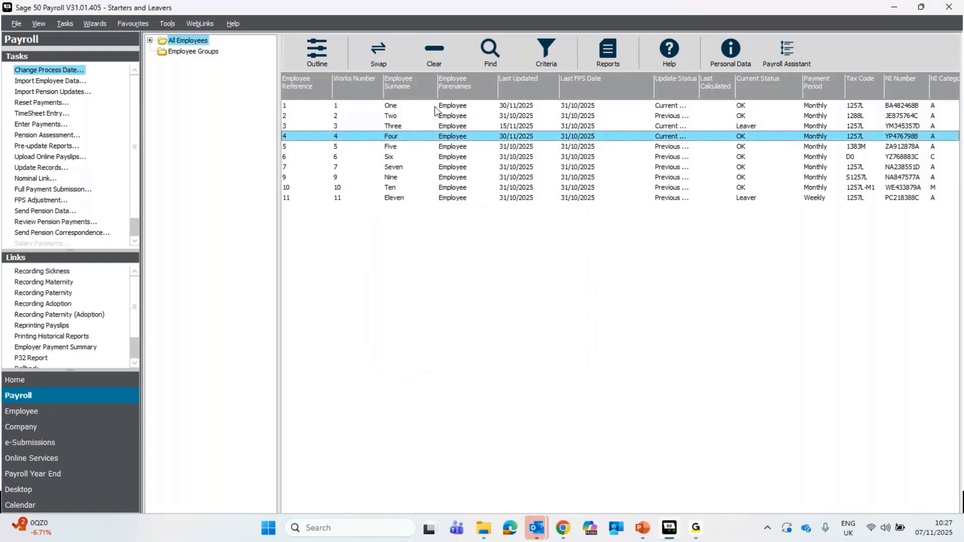
left_click(436, 107, "ctrl")
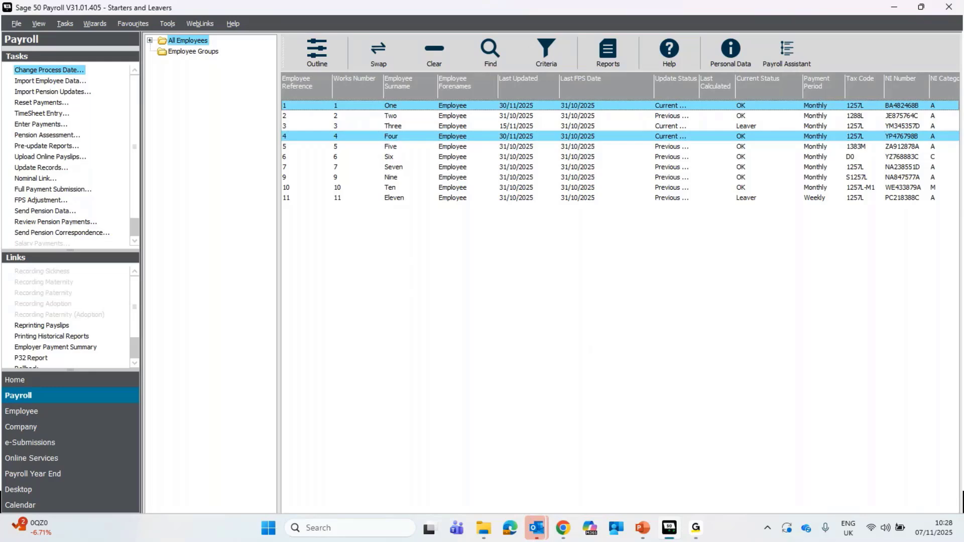
left_click(23, 412)
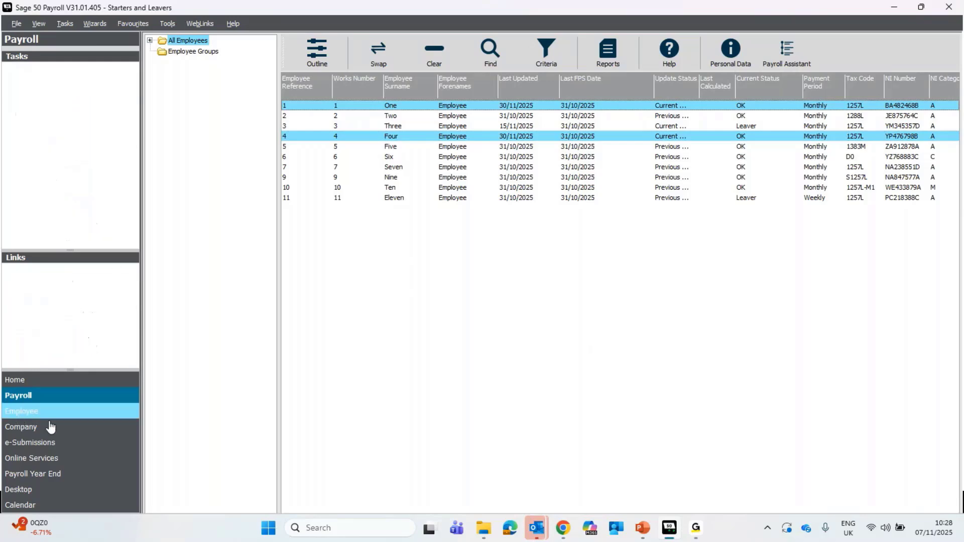
left_click(23, 135)
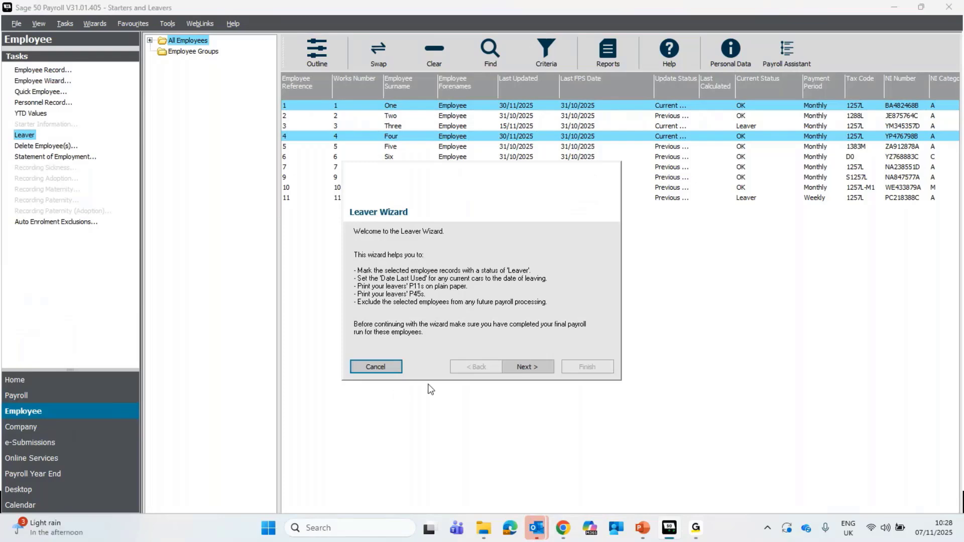
left_click(515, 367)
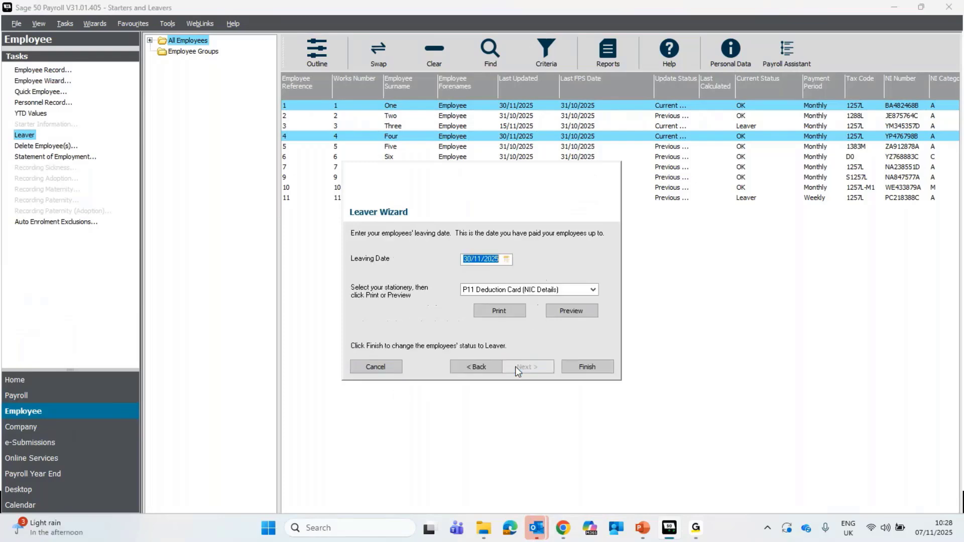
left_click(540, 289)
left_click(558, 342)
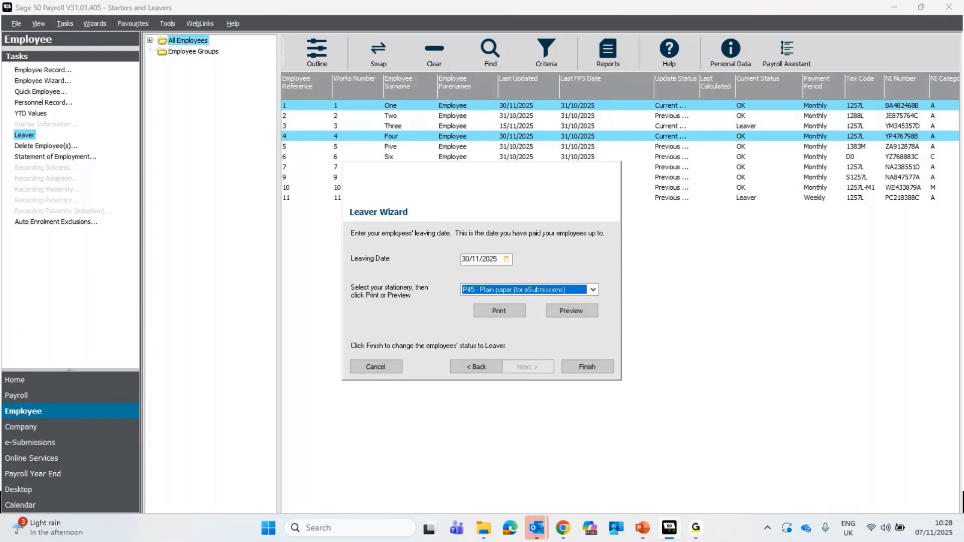
- Preview the P45s for employees 1 and 4 and examine Parts 1A, 2 and 3 for each
left_click(558, 314)
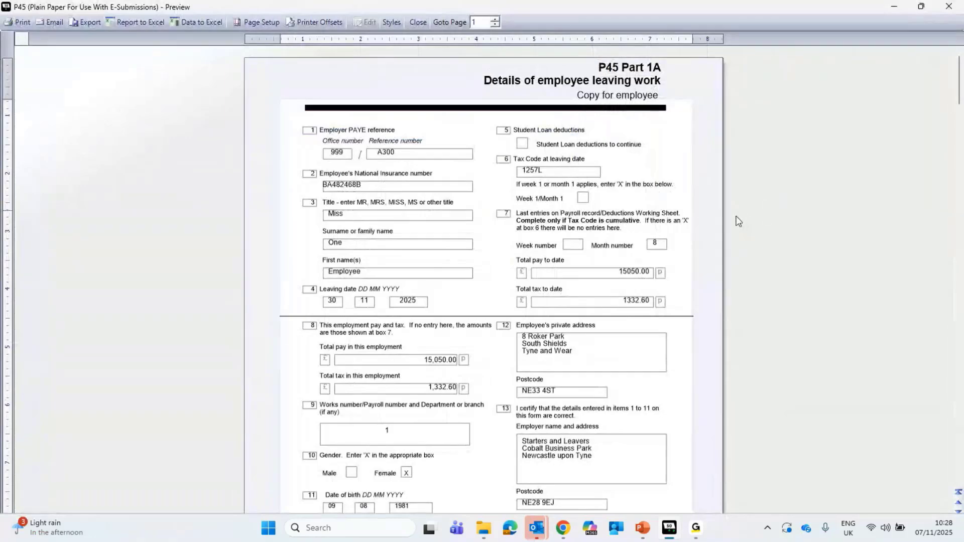
left_click_drag(960, 93, 959, 150)
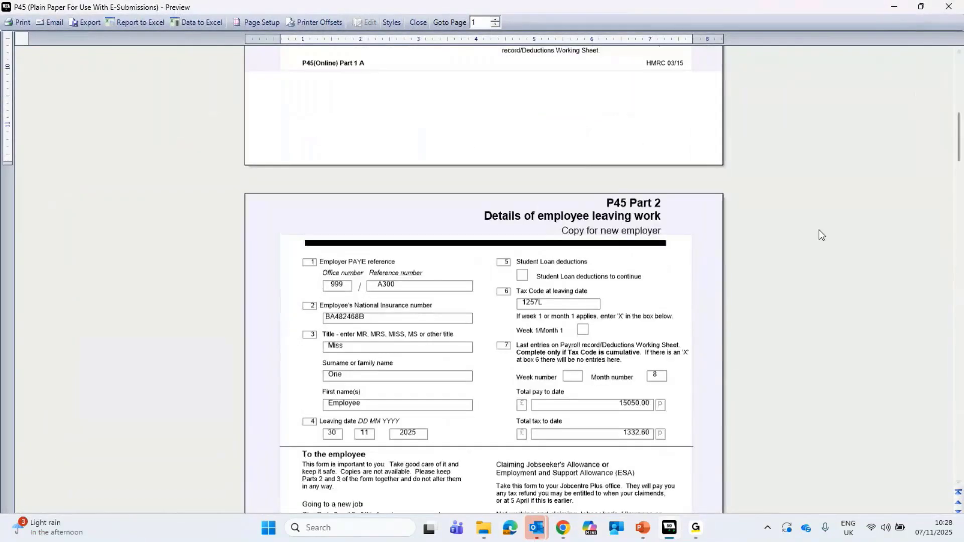
left_click(957, 187)
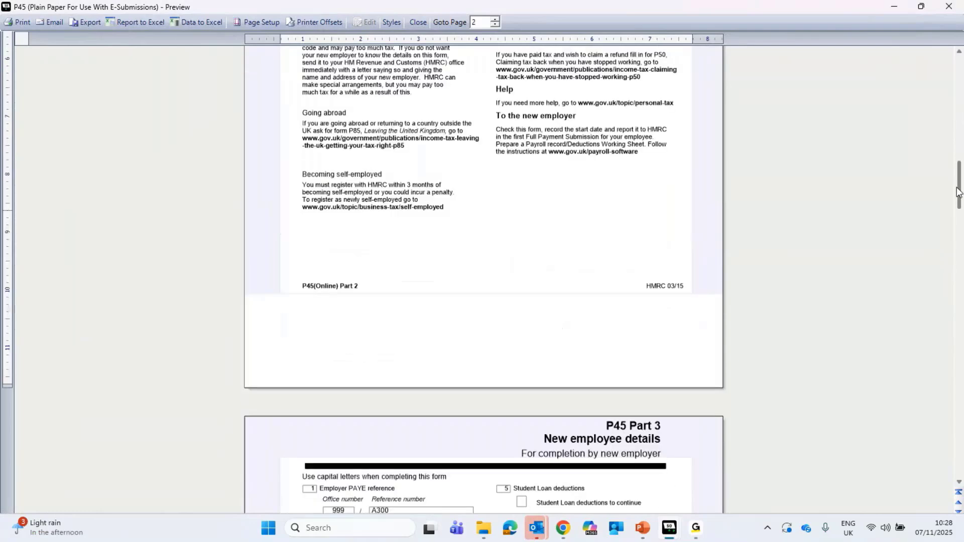
left_click(957, 245)
left_click(960, 295)
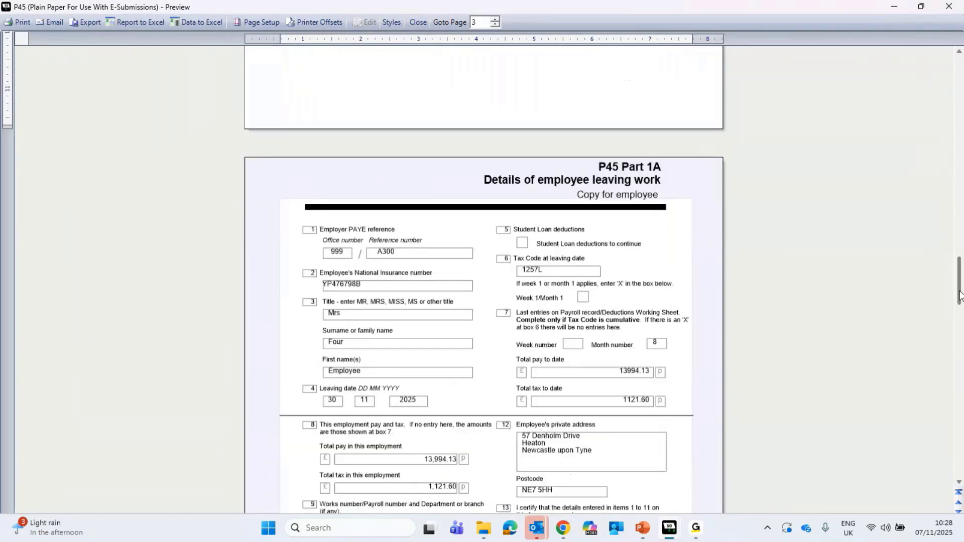
left_click(958, 342)
left_click(961, 384)
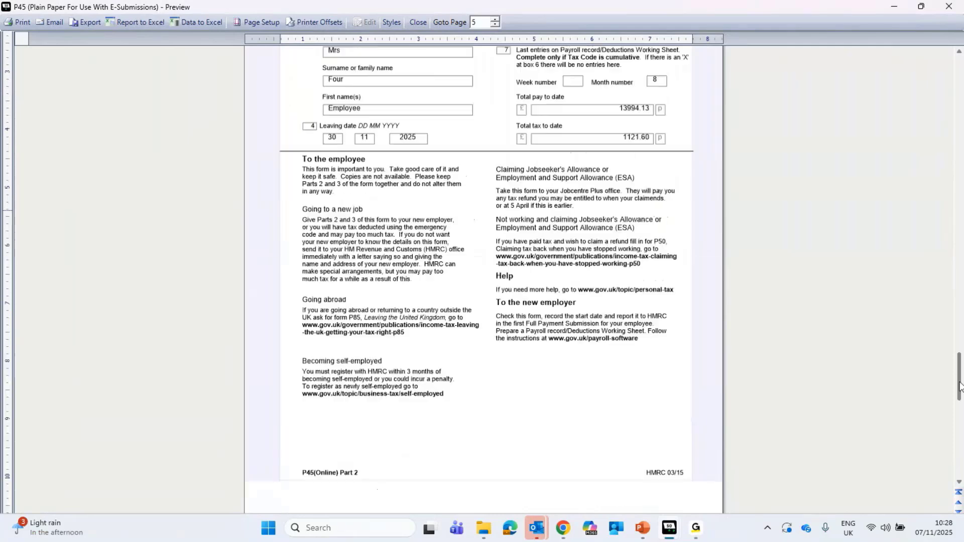
left_click(961, 440)
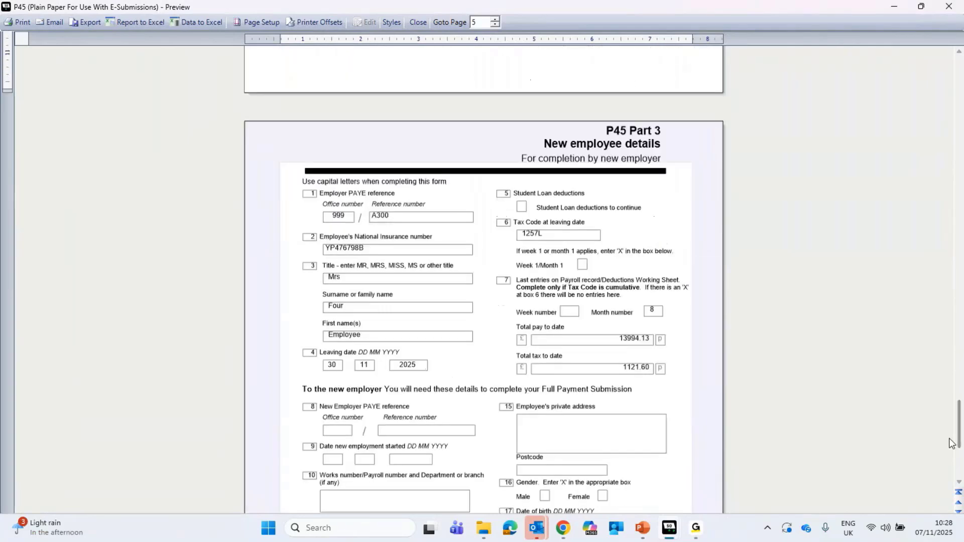
- Close the P45 preview, finish the Leaver Wizard to mark employees 1 and 4 as leavers, and deselect employee 4
left_click(959, 470)
left_click_drag(959, 469, 960, 68)
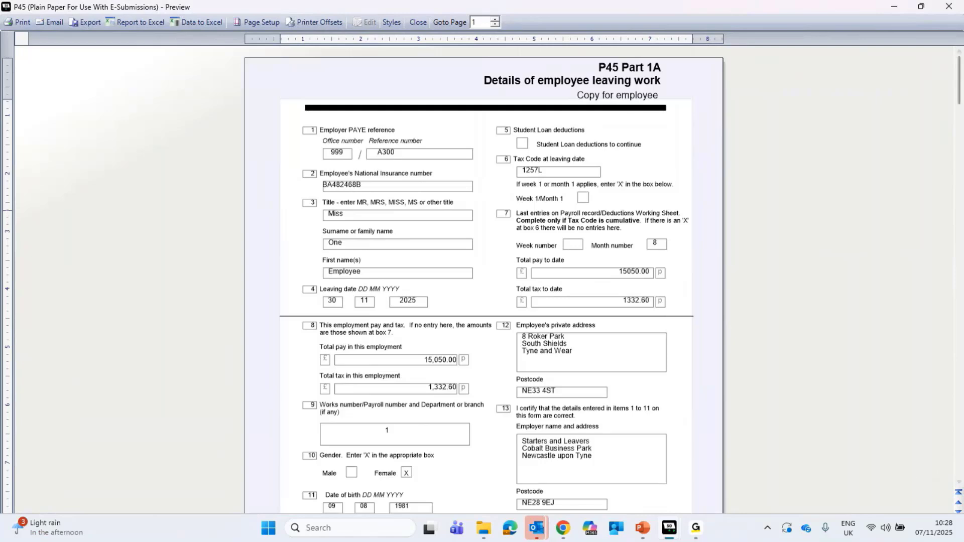
left_click(948, 7)
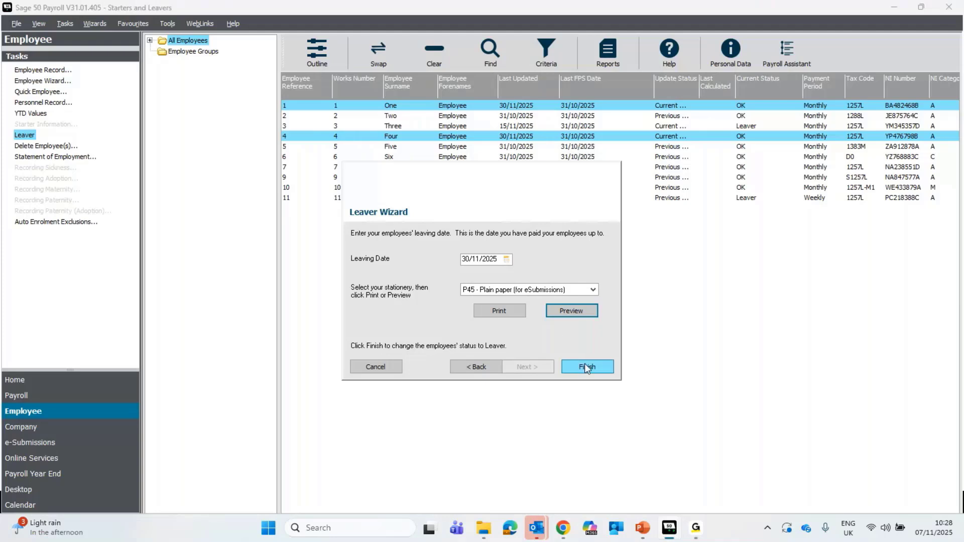
left_click(586, 365)
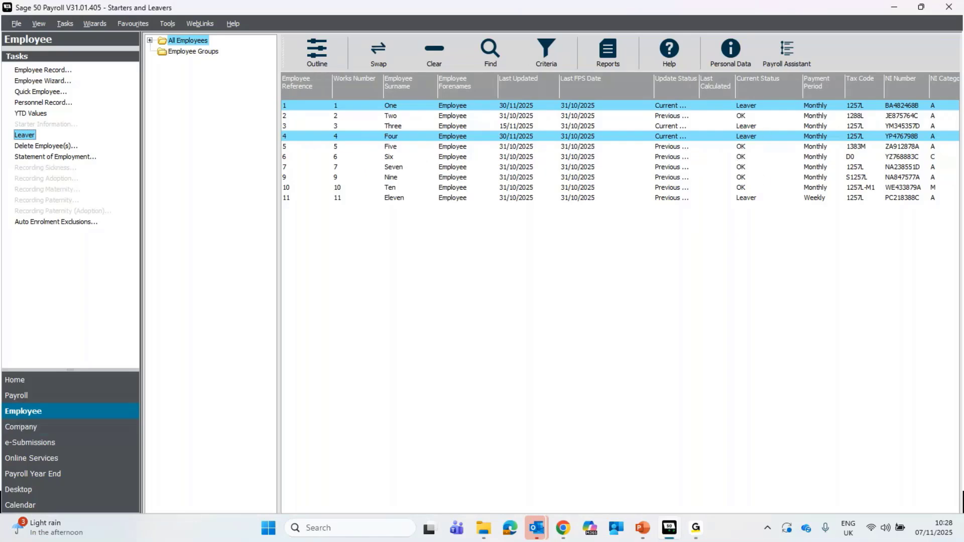
left_click(525, 137, "ctrl")
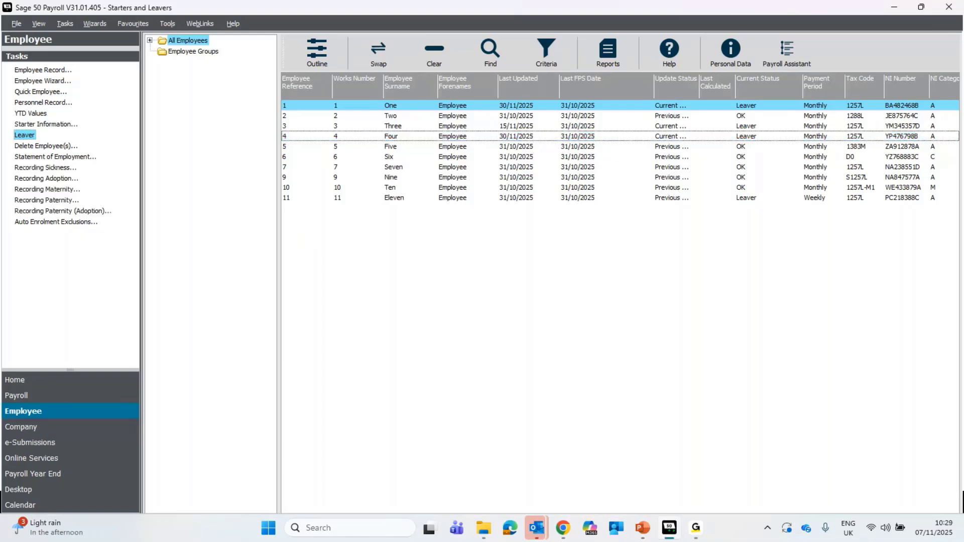
- Check the electronic documents email settings in the analysis details of employee 1's record, and close the record
left_click(46, 71)
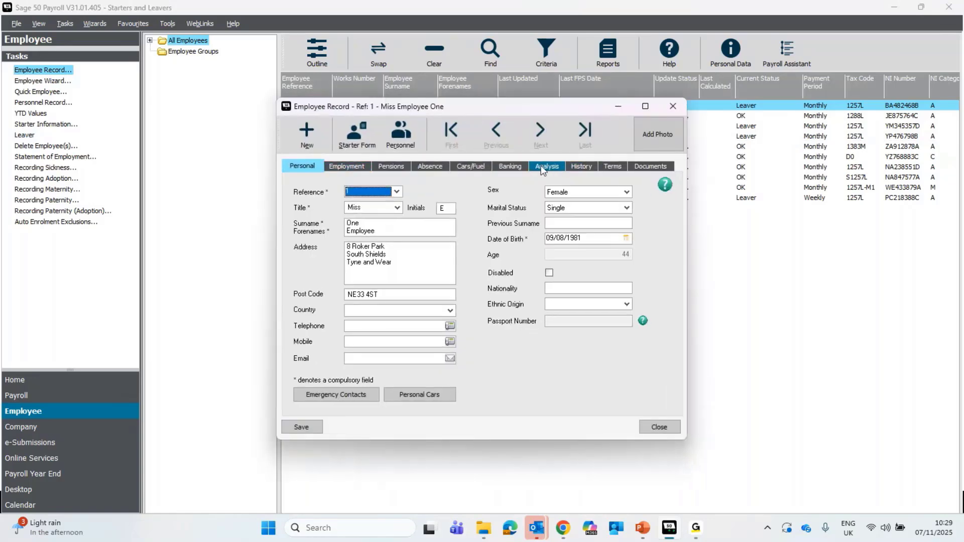
left_click(538, 167)
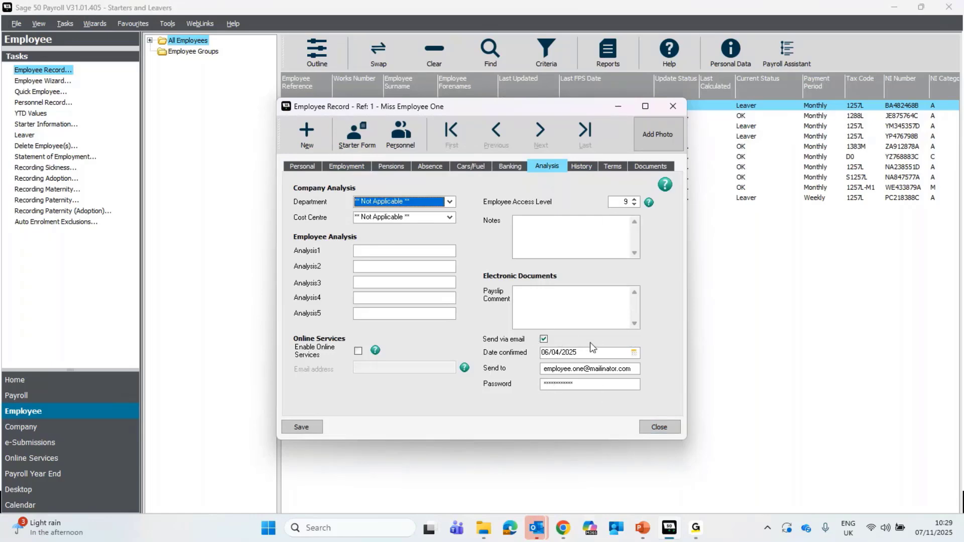
left_click(671, 107)
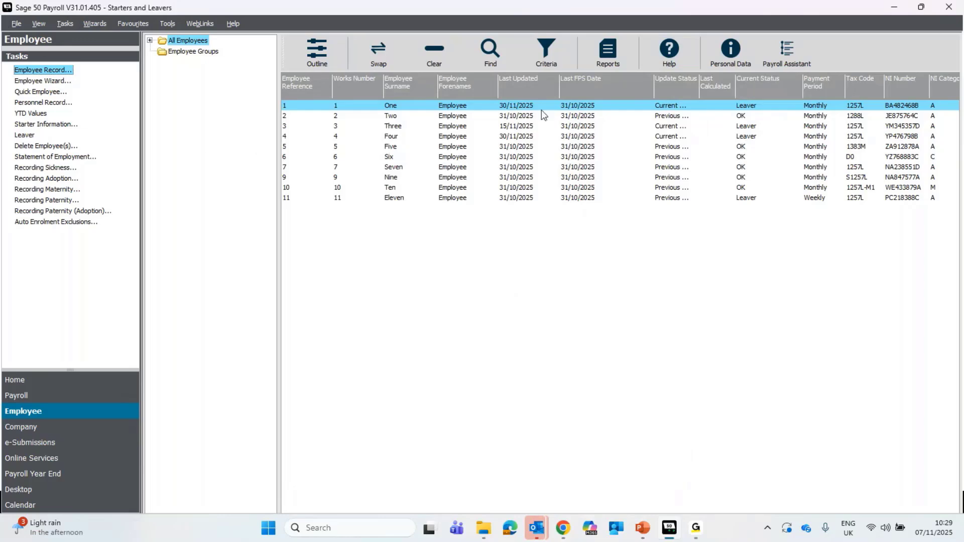
- Email employee 1's P45 using the employee report P45 (Plain Paper for use with E-Submissions) (MS Outlook), and acknowledge the output notice
left_click(601, 65)
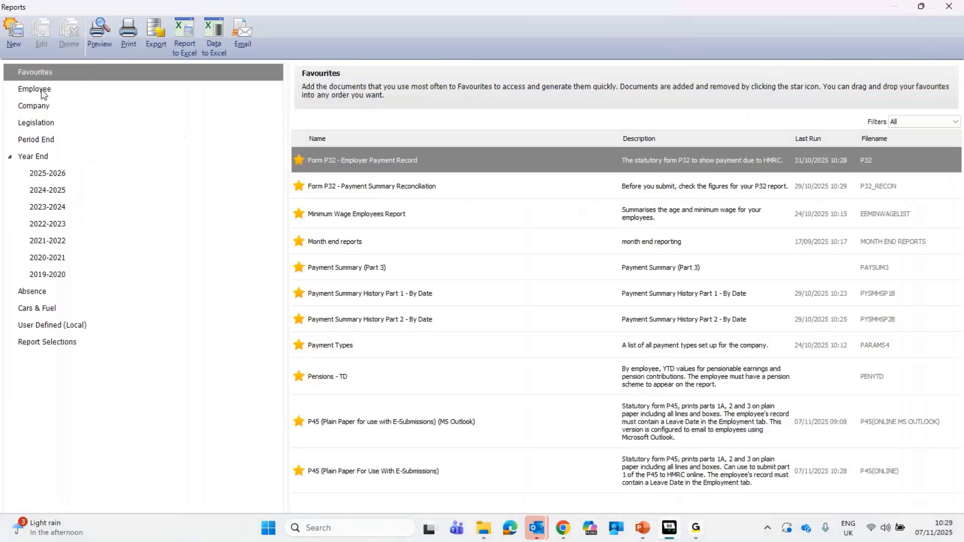
left_click(44, 94)
scroll(491, 322, "down", 10)
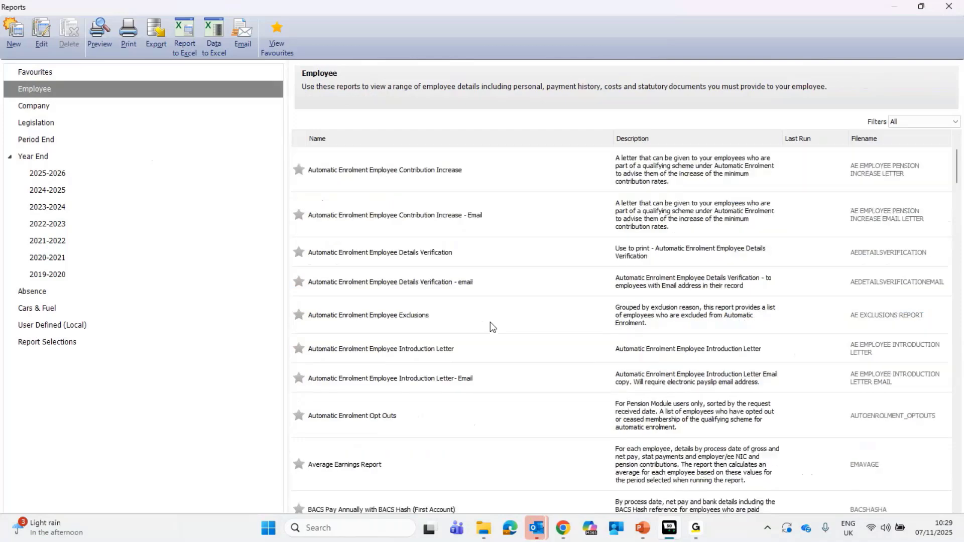
scroll(491, 324, "down", 15)
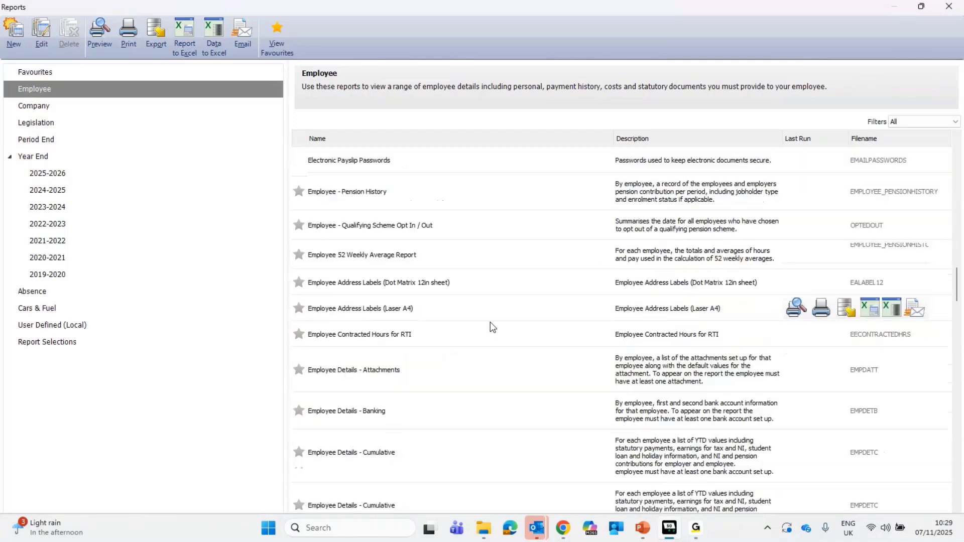
scroll(490, 327, "down", 15)
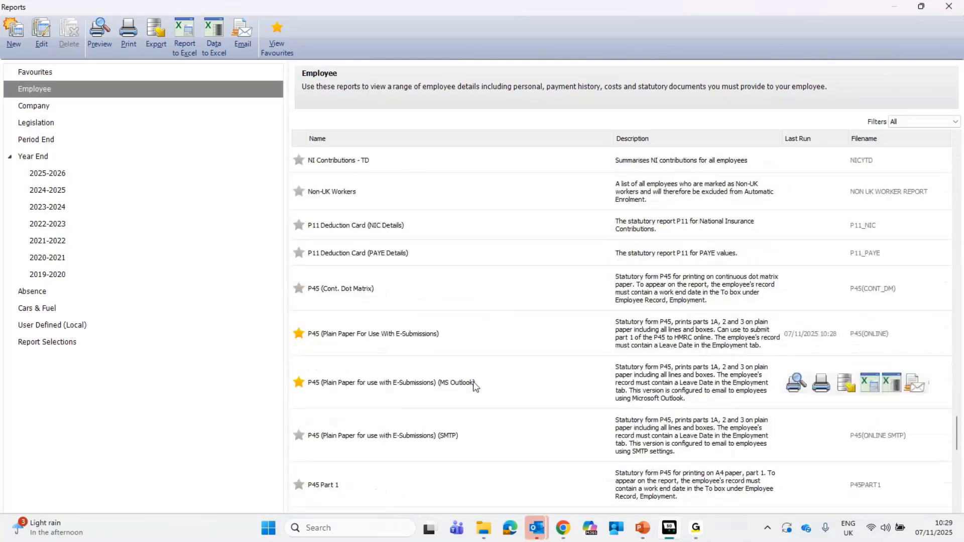
left_click(502, 379)
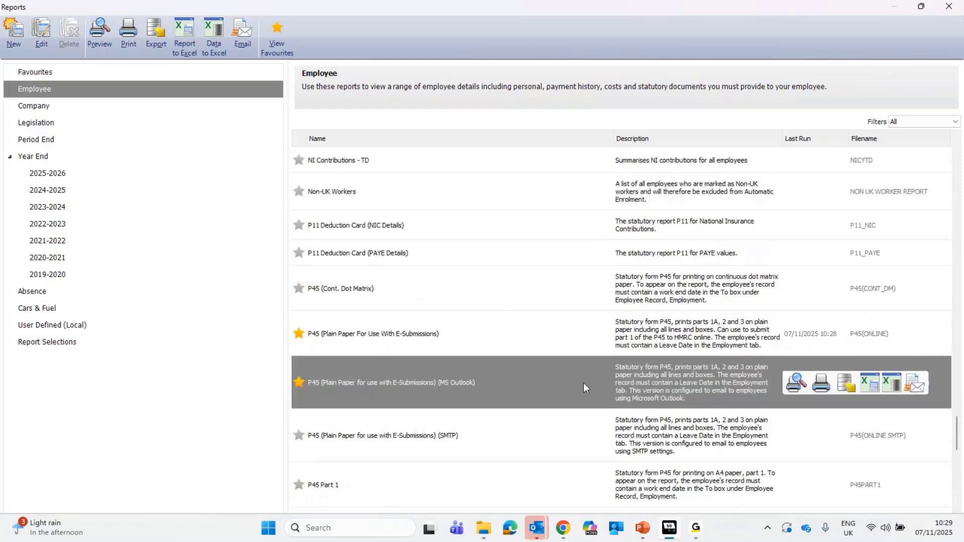
scroll(614, 380, "down", 3)
scroll(594, 241, "up", 3)
left_click(917, 388)
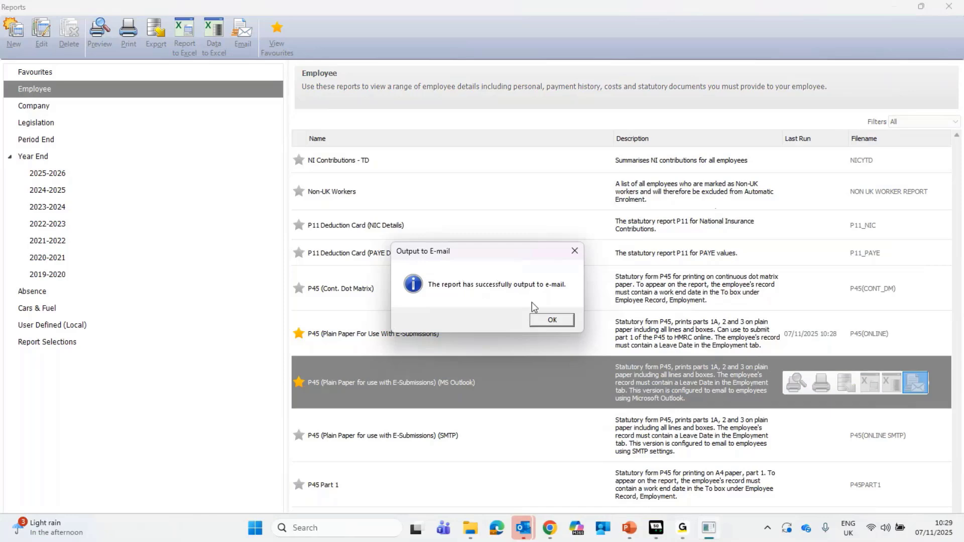
left_click(546, 321)
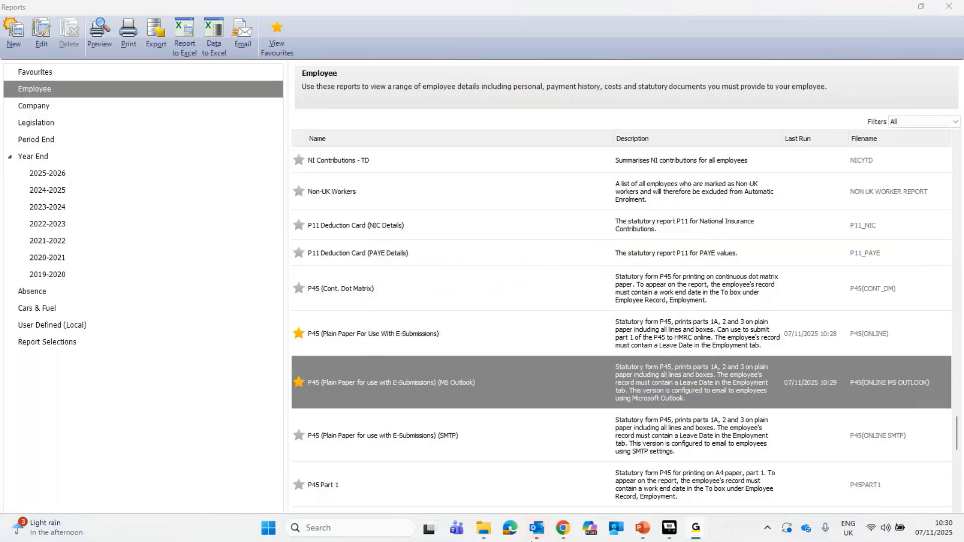
- Switch to Outlook to examine the draft email and its P45 PDF attachment, and close Outlook and the payroll reports window
mouse_move(536, 528)
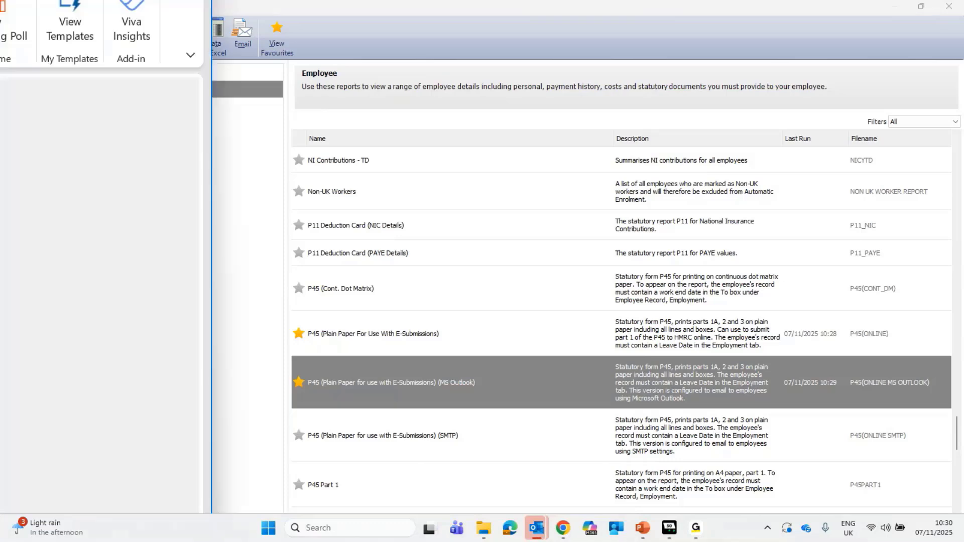
left_click_drag(0, 10, 437, 1)
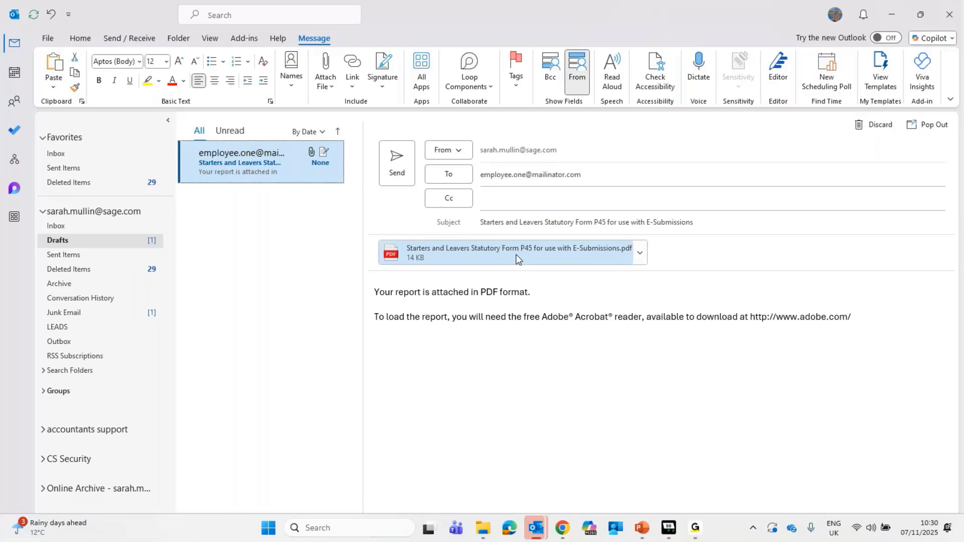
left_click(947, 16)
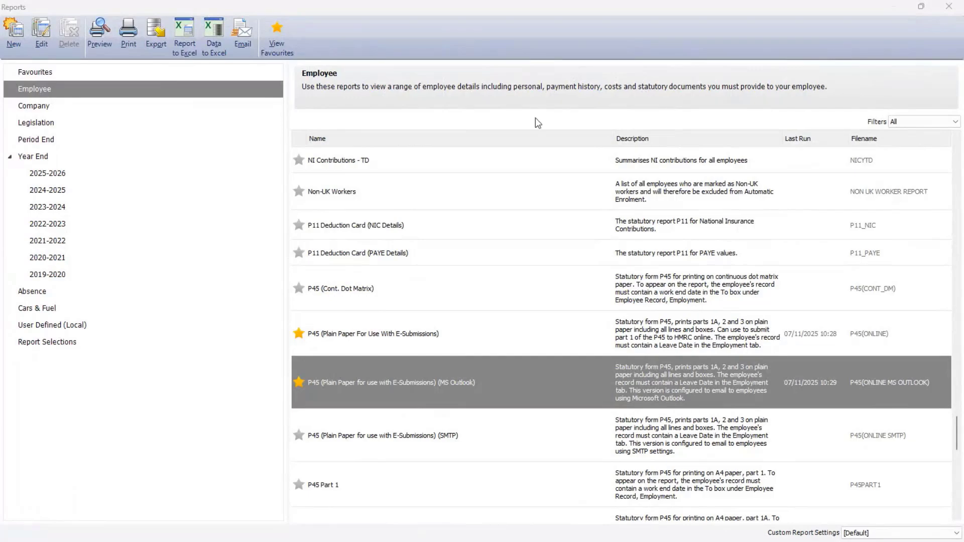
left_click(948, 6)
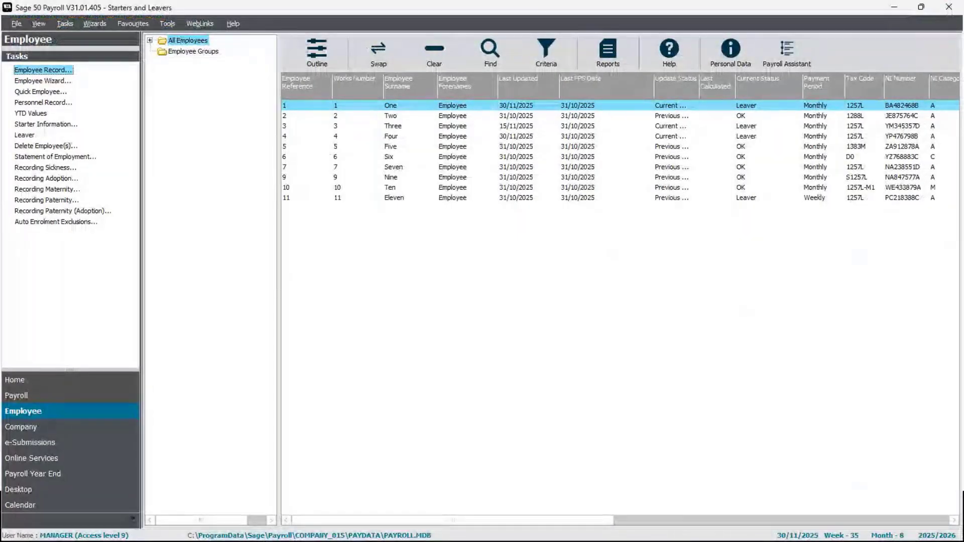